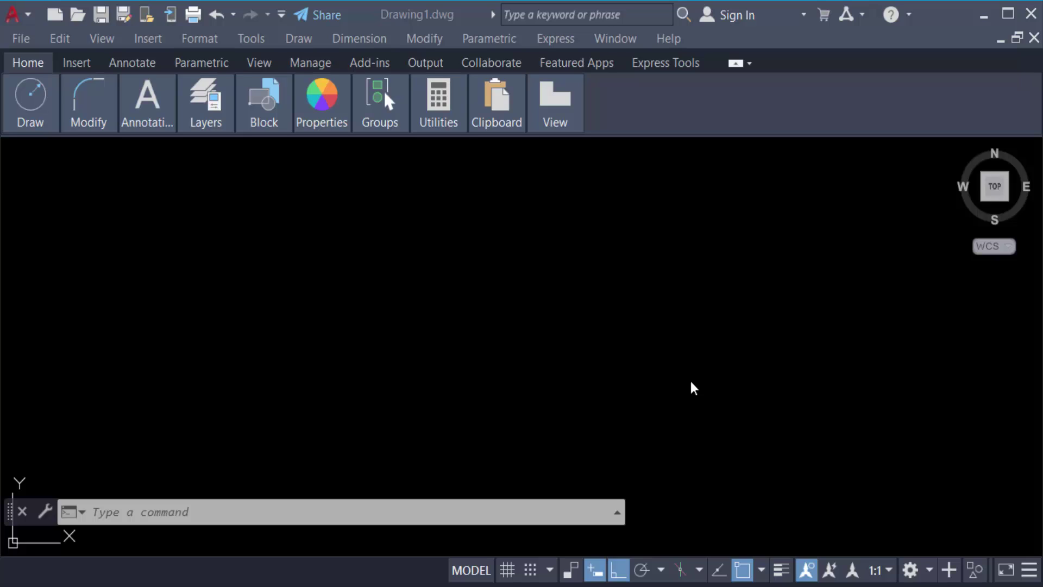
# - Draw a circle by picking its centre point and a radius point
pyautogui.click(363, 329)
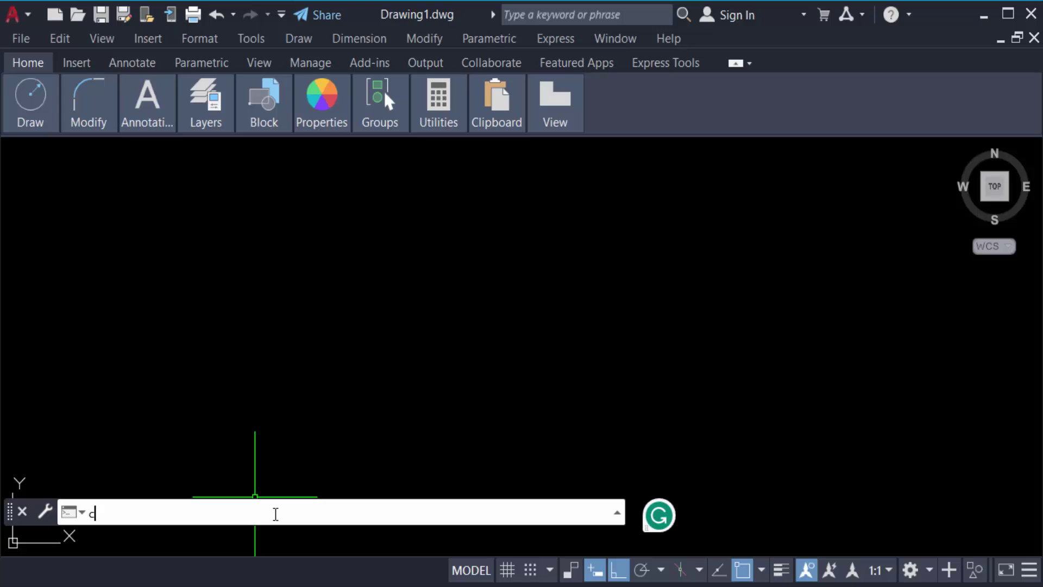
pyautogui.write('c')
pyautogui.press('Return')
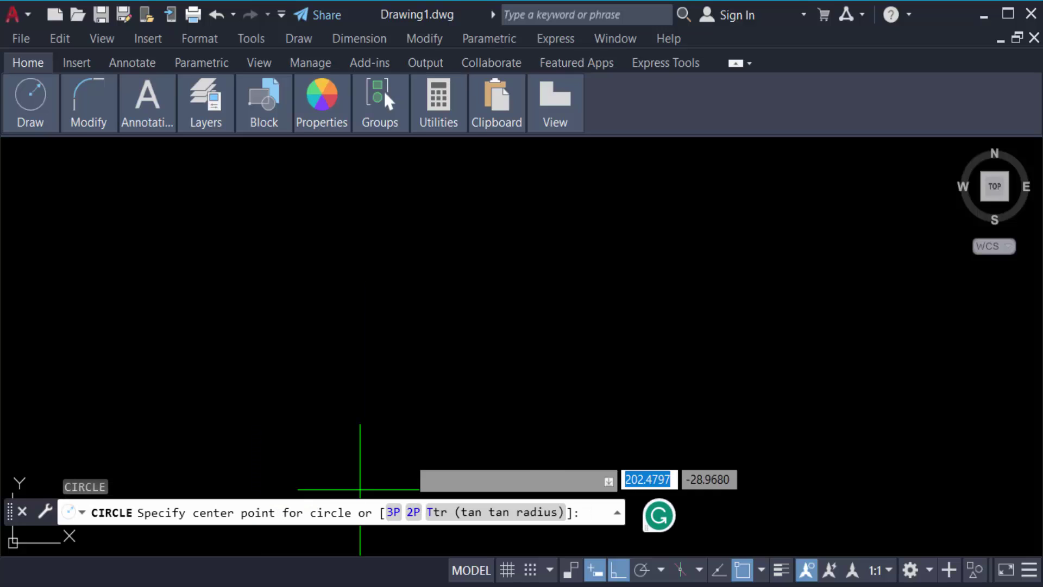
pyautogui.click(422, 277)
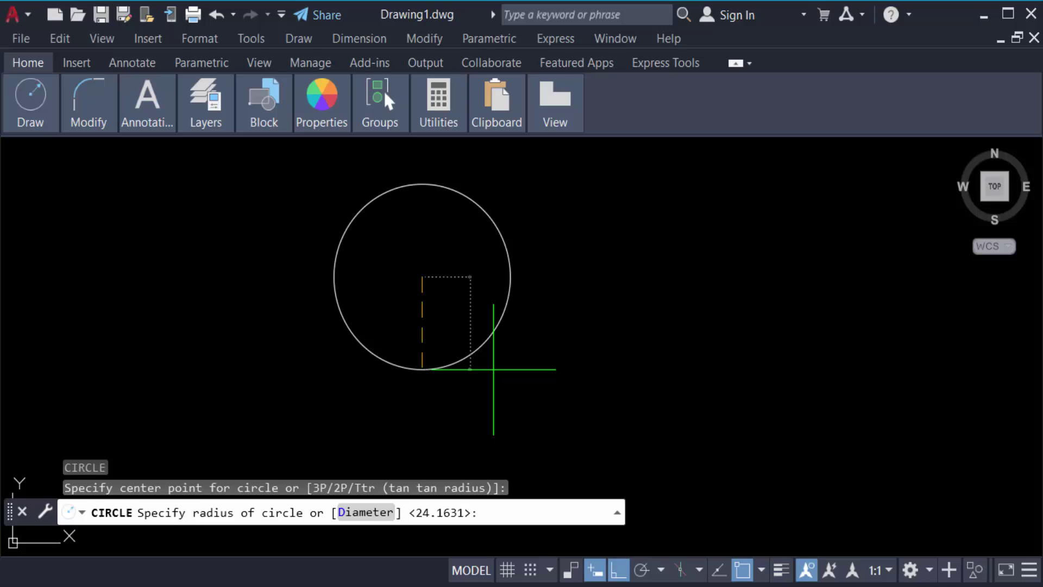
pyautogui.click(489, 365)
pyautogui.scroll(-2, 395, 376)
pyautogui.scroll(2, 411, 380)
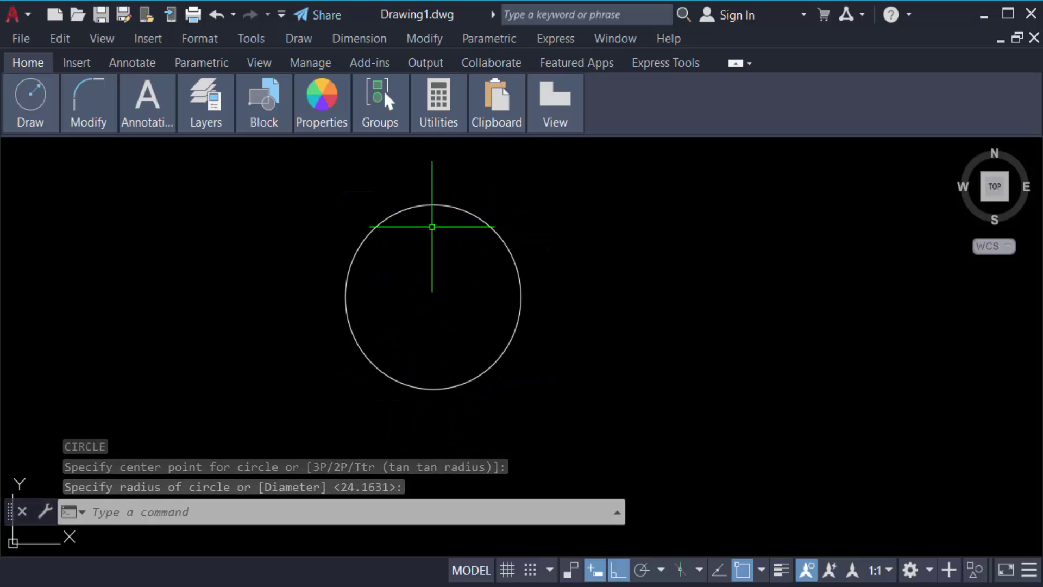
pyautogui.press('Escape')
pyautogui.press('Escape')
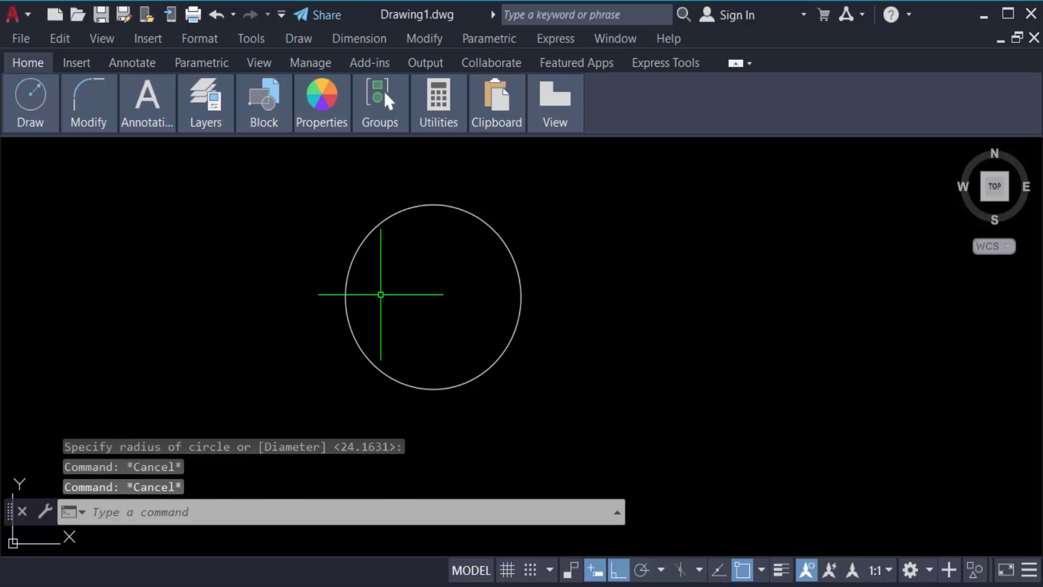
# - Draw a horizontal line through the circle's centre, extending past both sides
pyautogui.write('l')
pyautogui.press('Return')
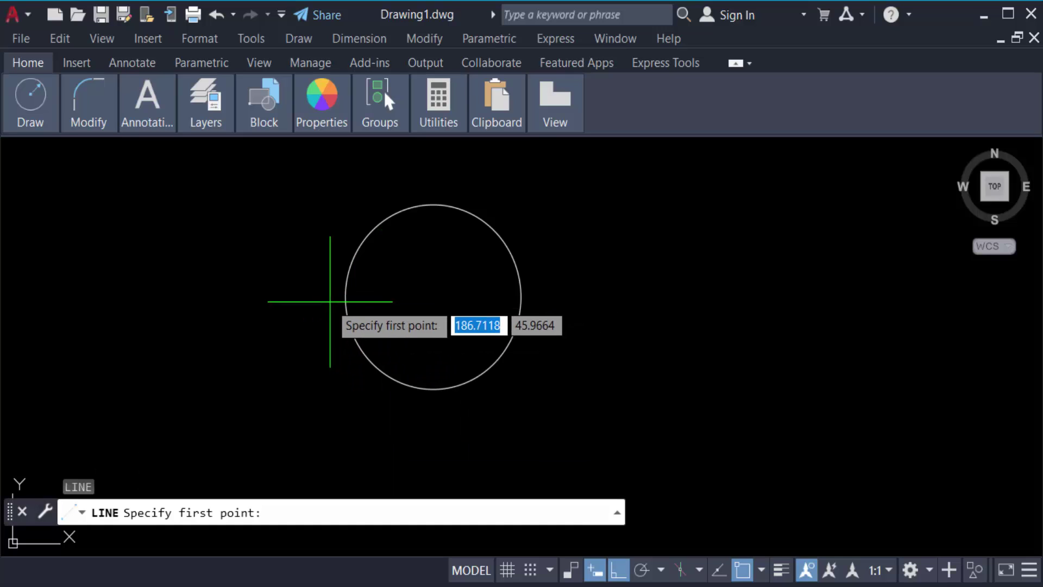
pyautogui.click(291, 299)
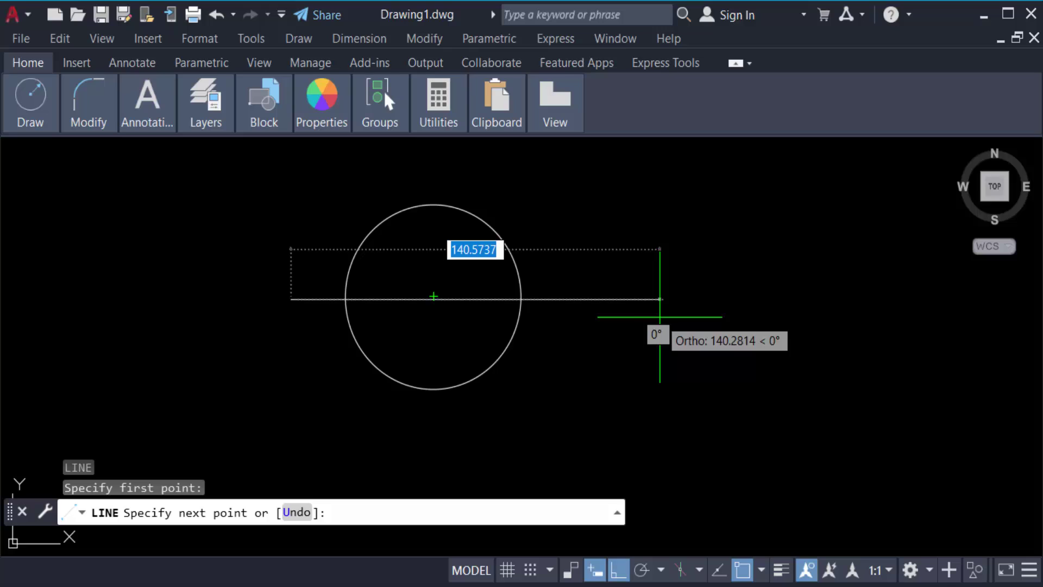
pyautogui.click(507, 348)
pyautogui.press('Return')
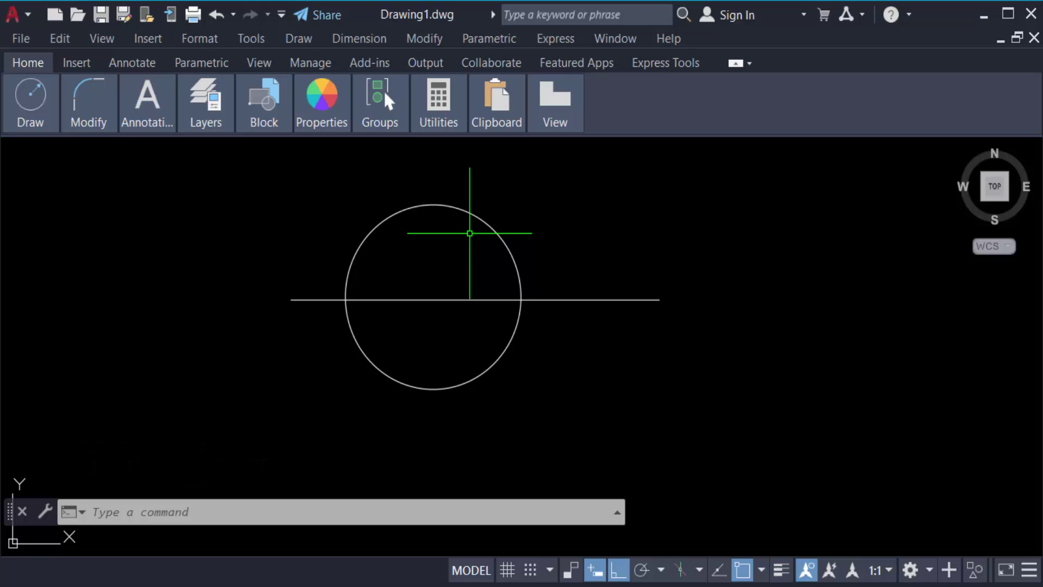
# - Trim away the circle's upper arc and the line's left and right overhangs
pyautogui.press('Return')
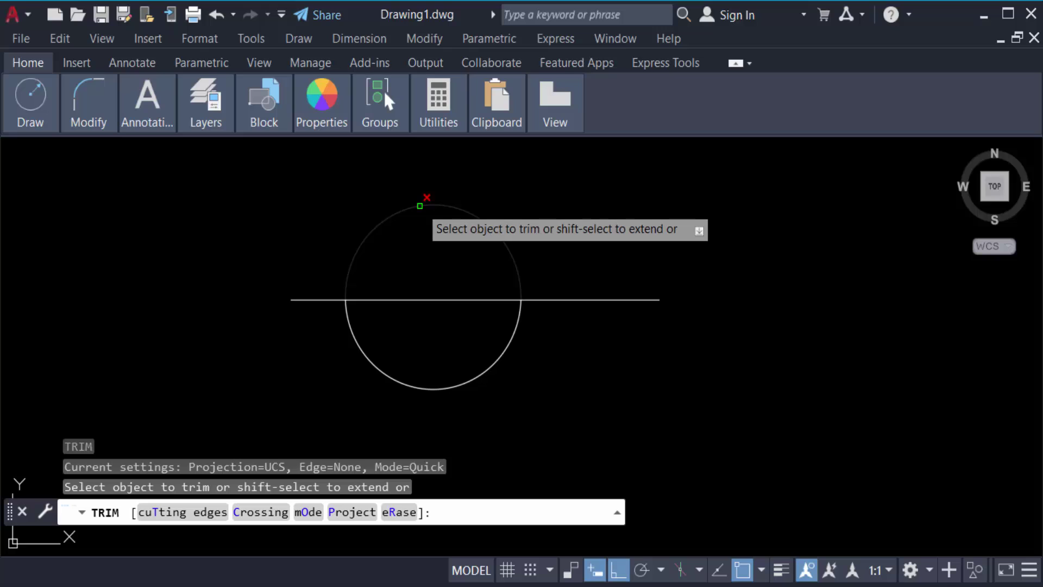
pyautogui.click(420, 205)
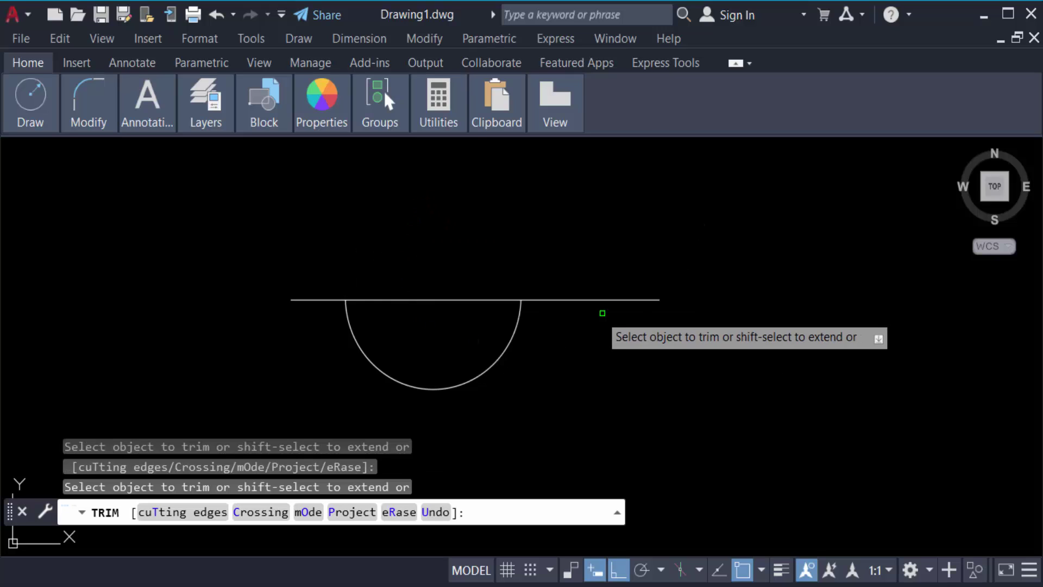
pyautogui.click(568, 300)
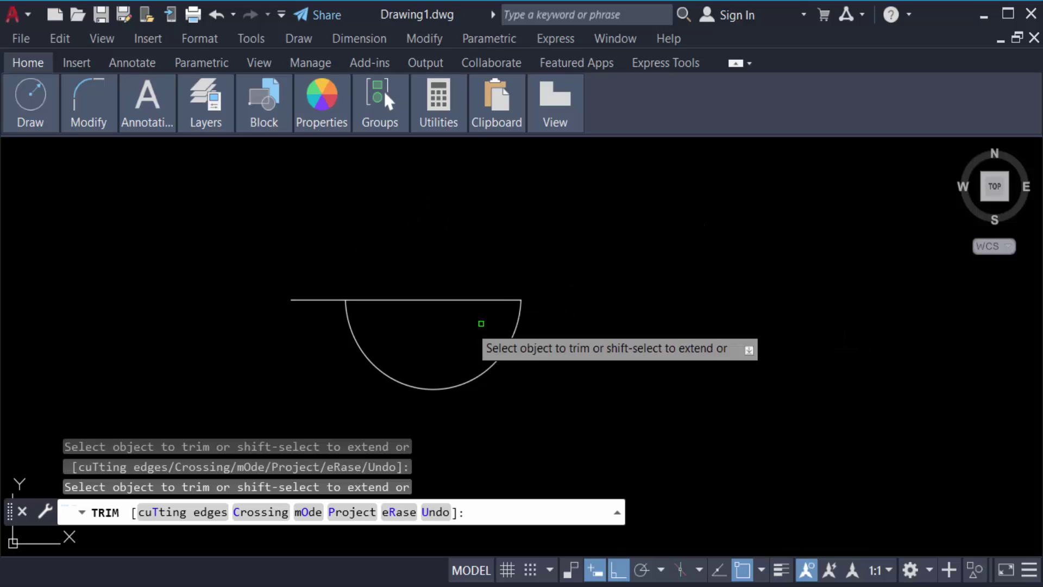
pyautogui.click(301, 309)
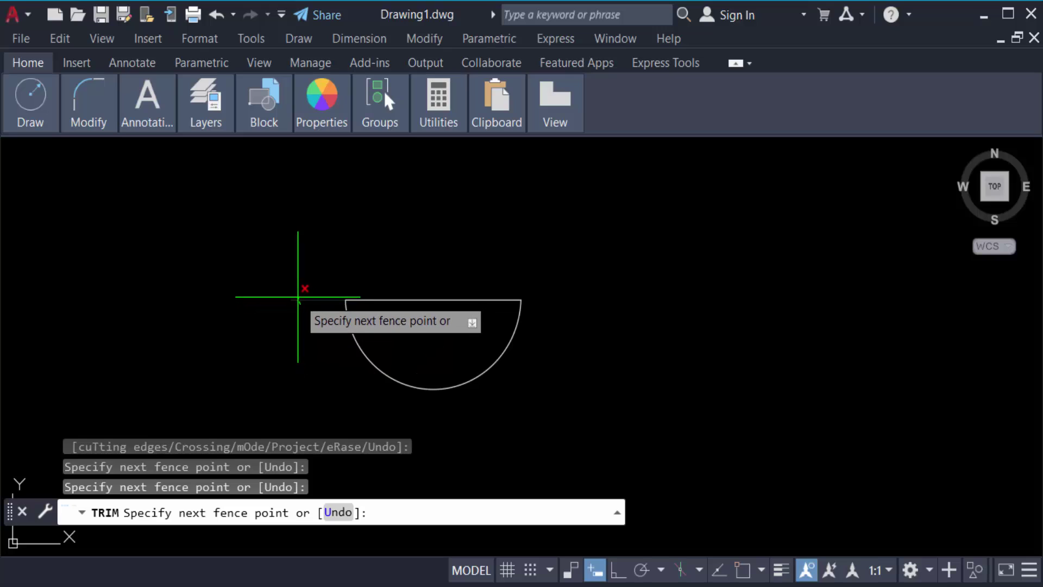
pyautogui.press('Escape')
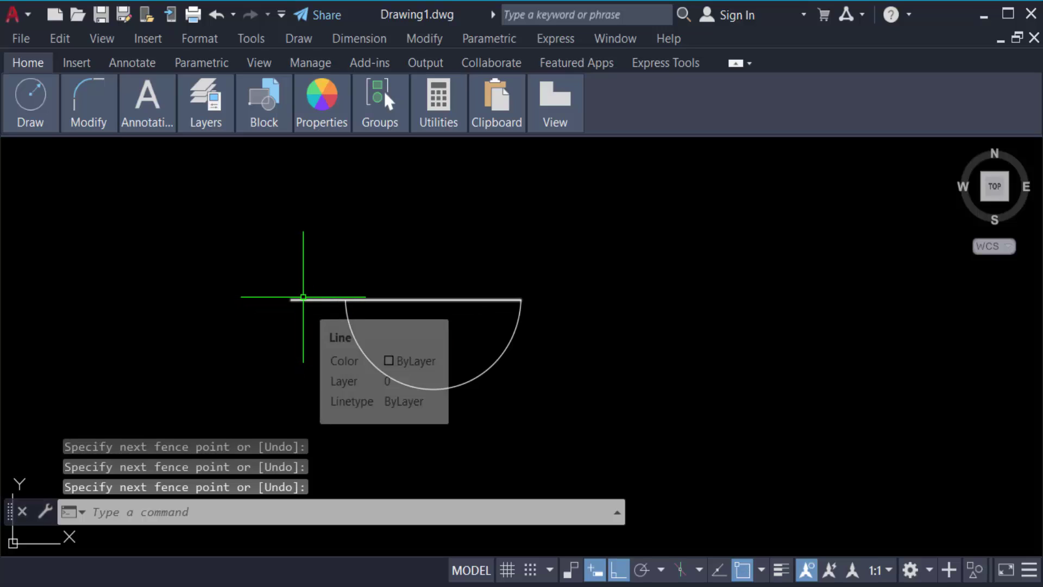
pyautogui.press('space')
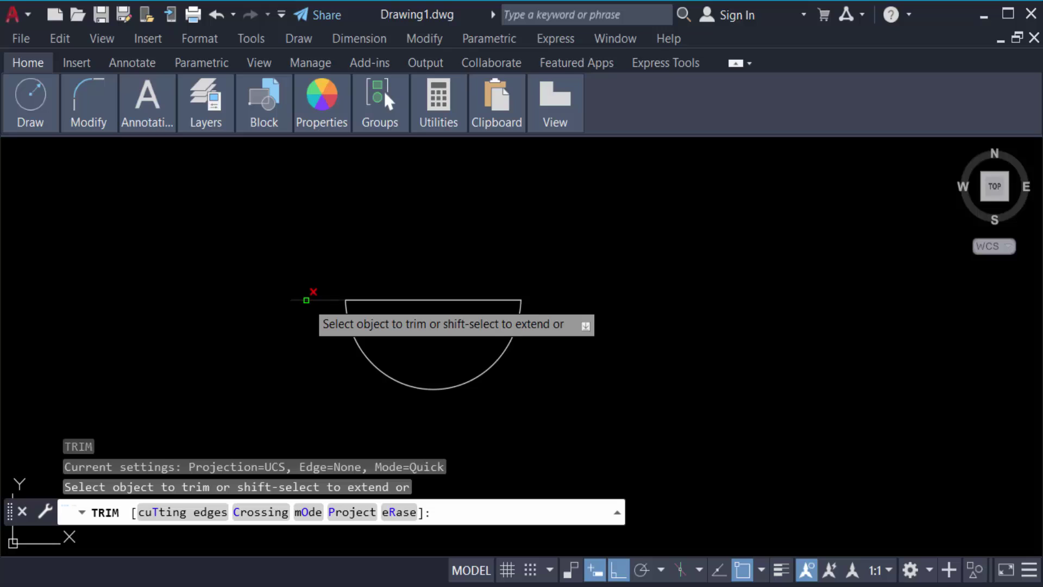
pyautogui.click(310, 299)
pyautogui.press('Escape')
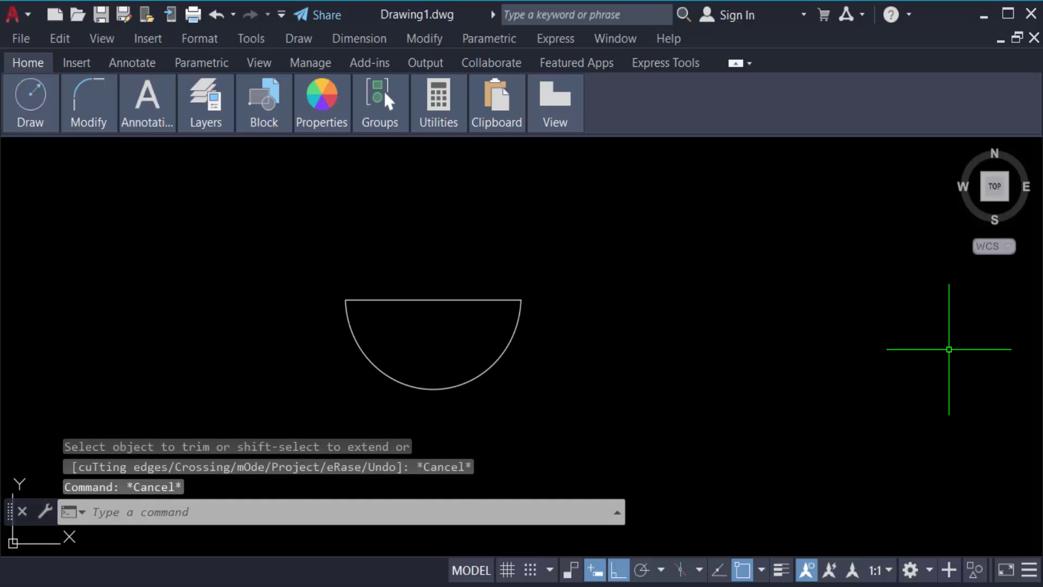
# - Draw a second circle to the right of the semicircle
pyautogui.press('Return')
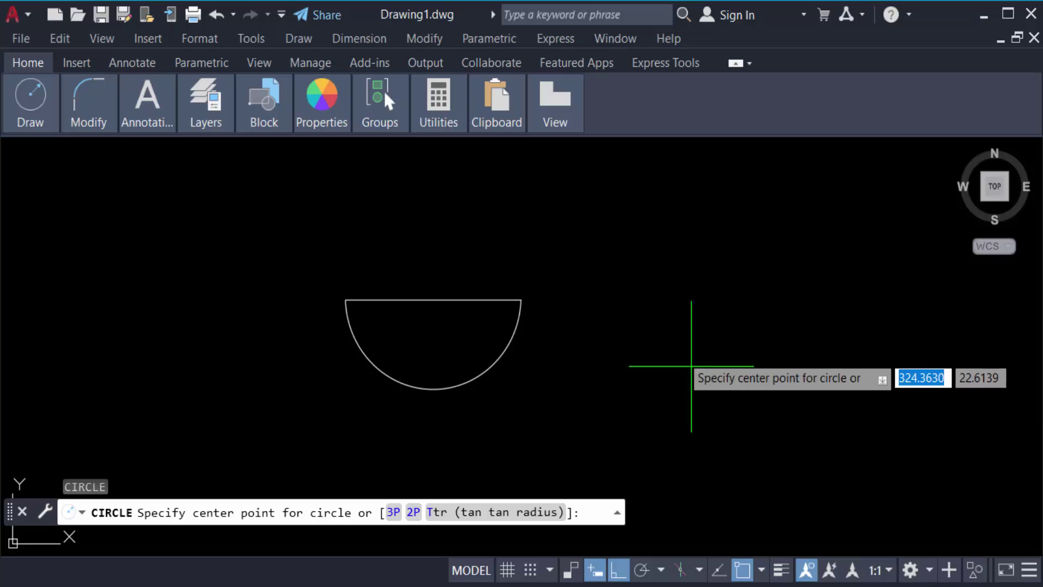
pyautogui.click(683, 326)
pyautogui.click(742, 384)
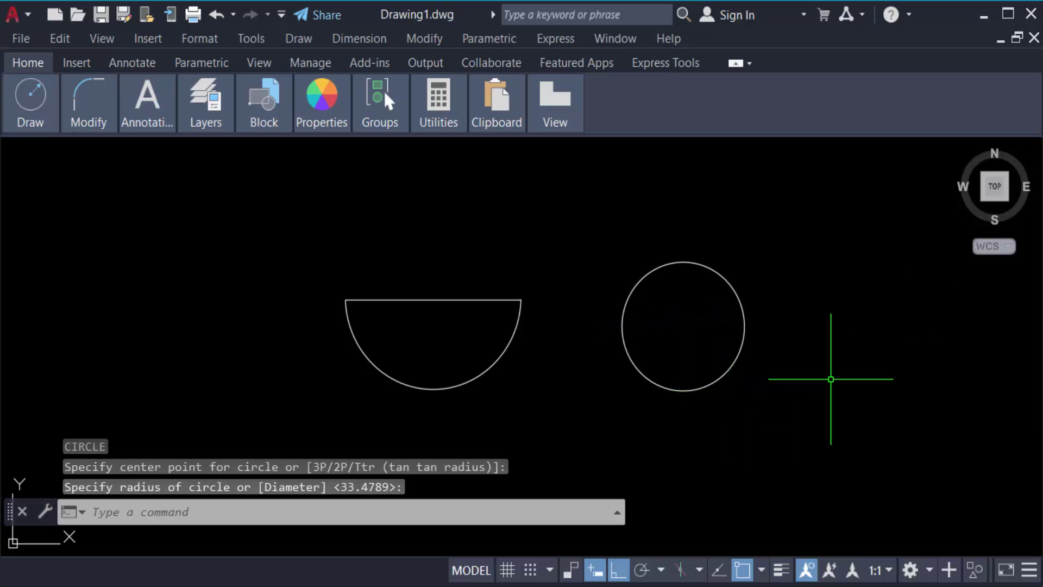
pyautogui.press('Escape')
pyautogui.press('Escape')
pyautogui.press('Escape')
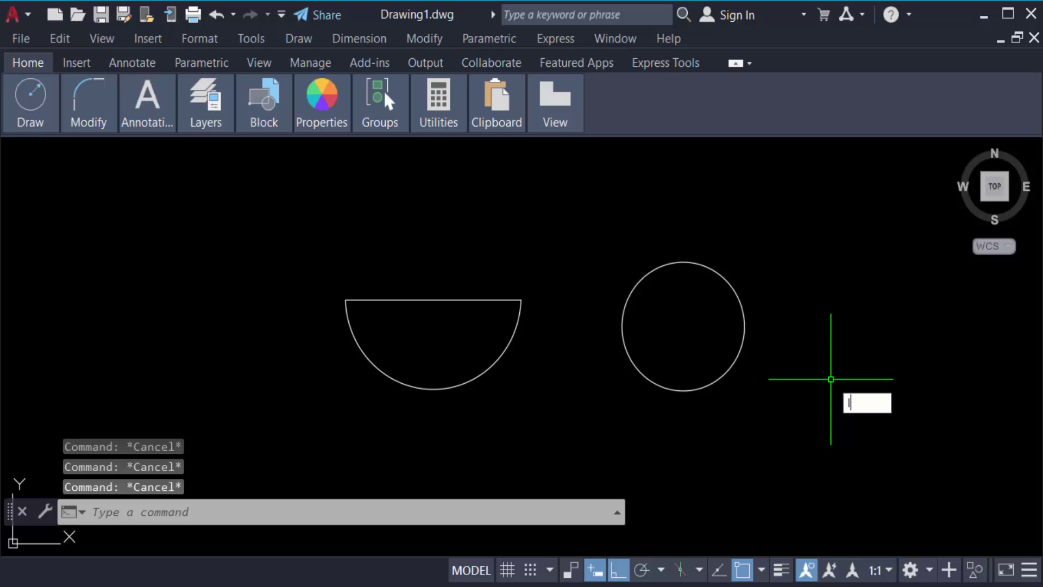
# - Draw a horizontal line across the second circle, overshooting both sides
pyautogui.press('Return')
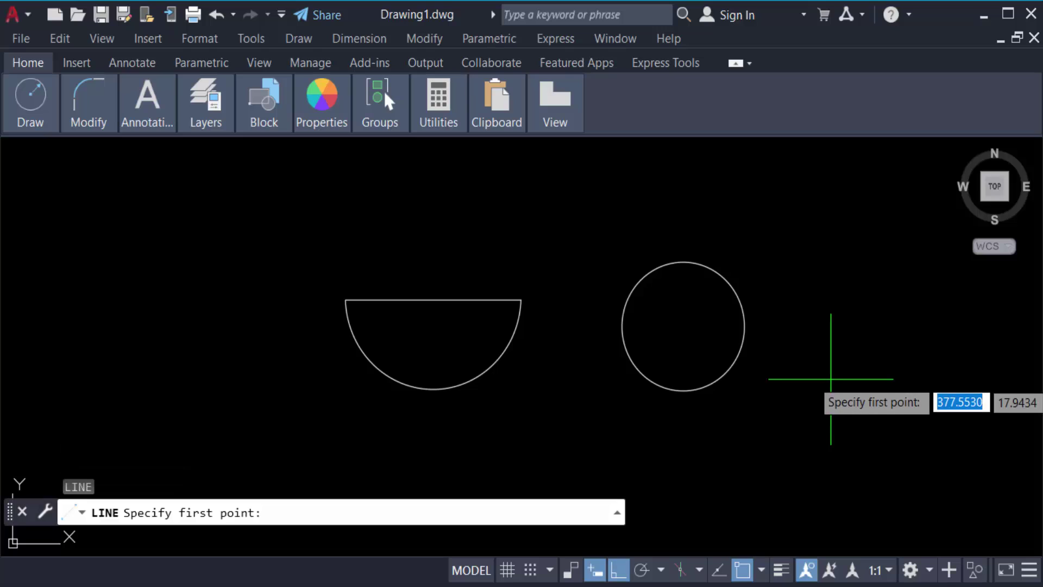
pyautogui.click(573, 326)
pyautogui.click(841, 326)
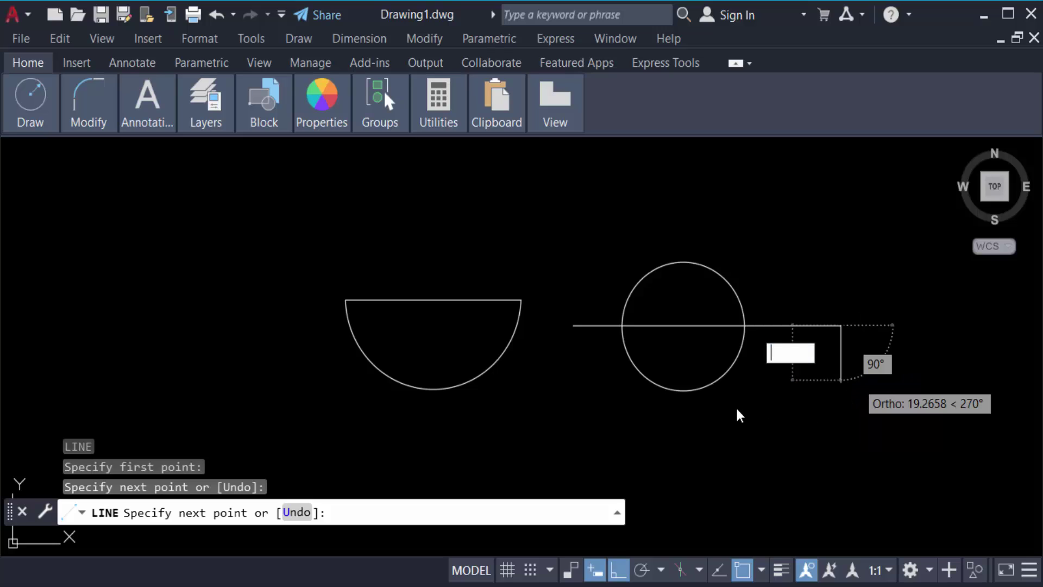
pyautogui.press('Escape')
pyautogui.press('Escape')
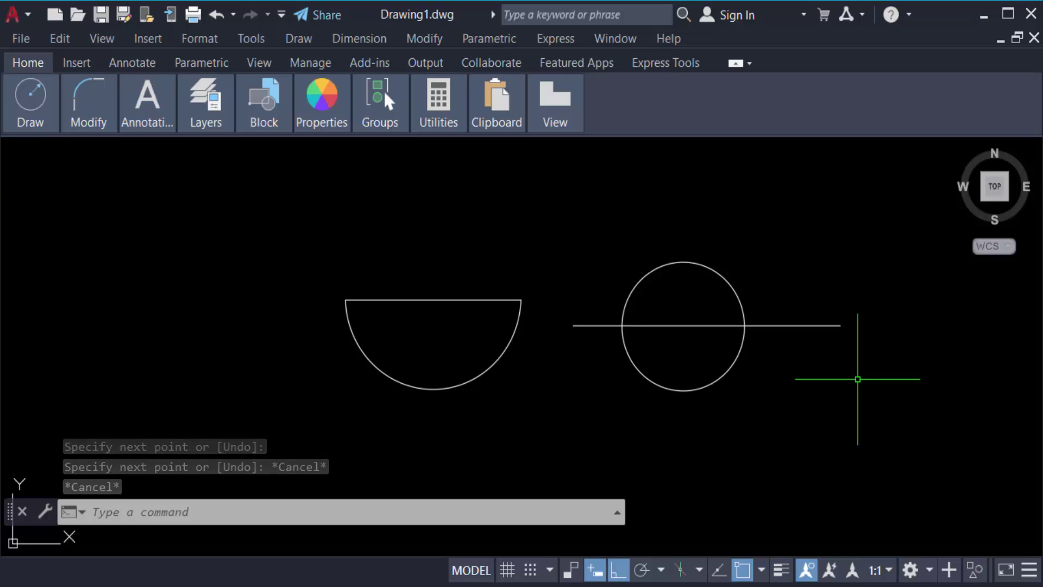
# - Break the horizontal line at the second circle's centre using BR
pyautogui.write('Br')
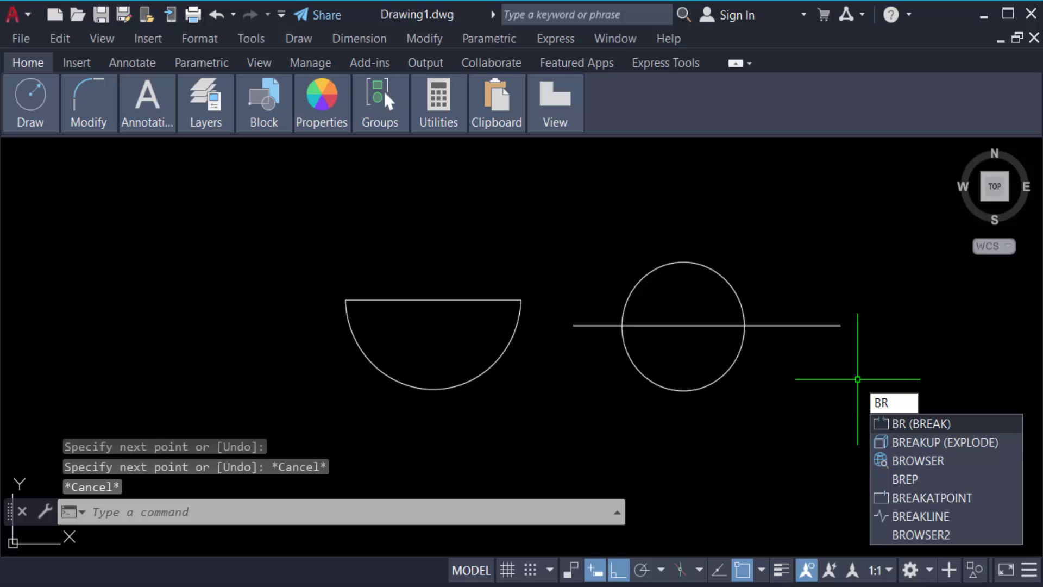
pyautogui.press('Return')
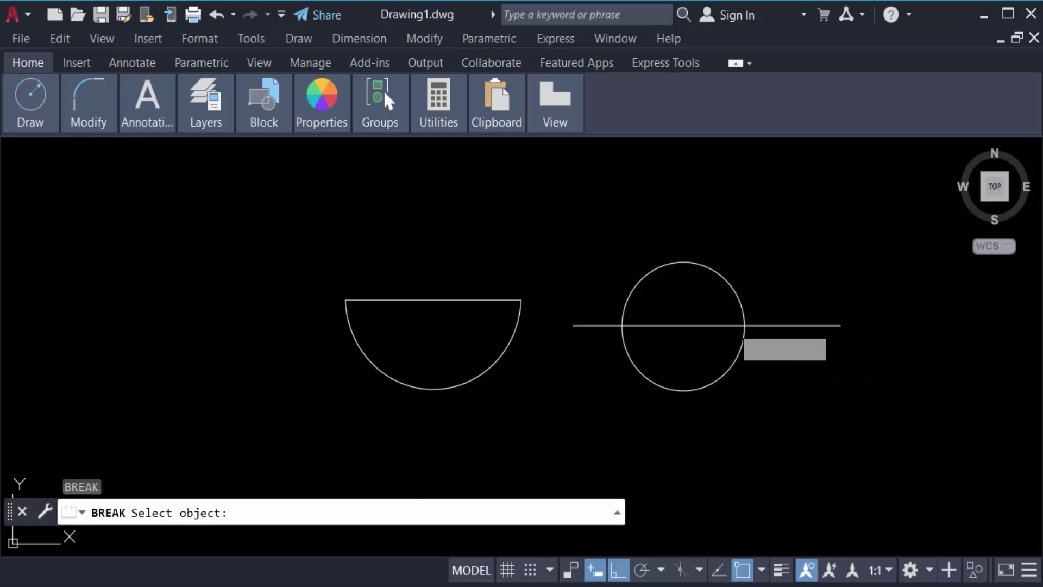
pyautogui.click(769, 326)
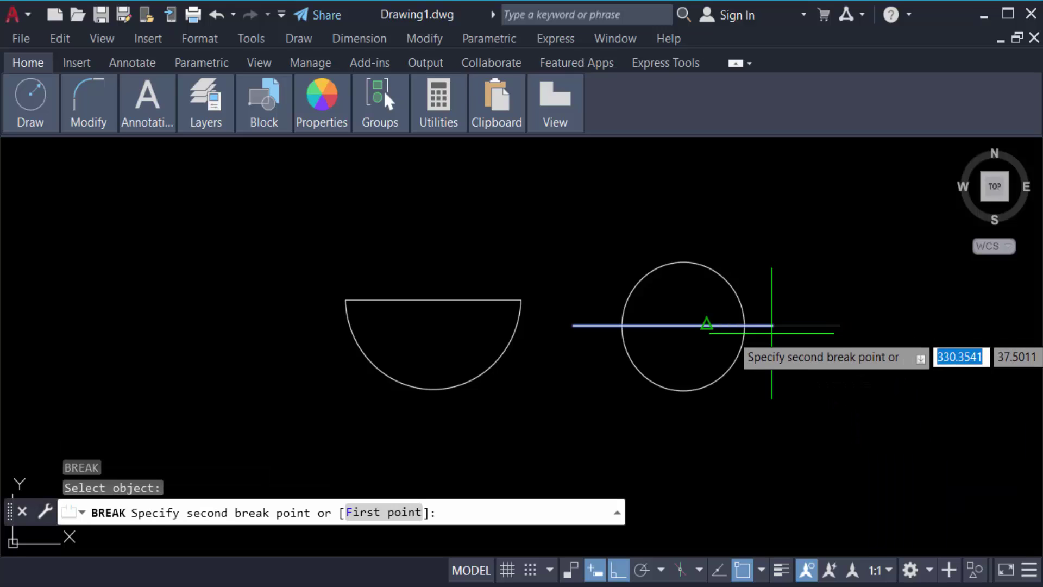
pyautogui.click(684, 325)
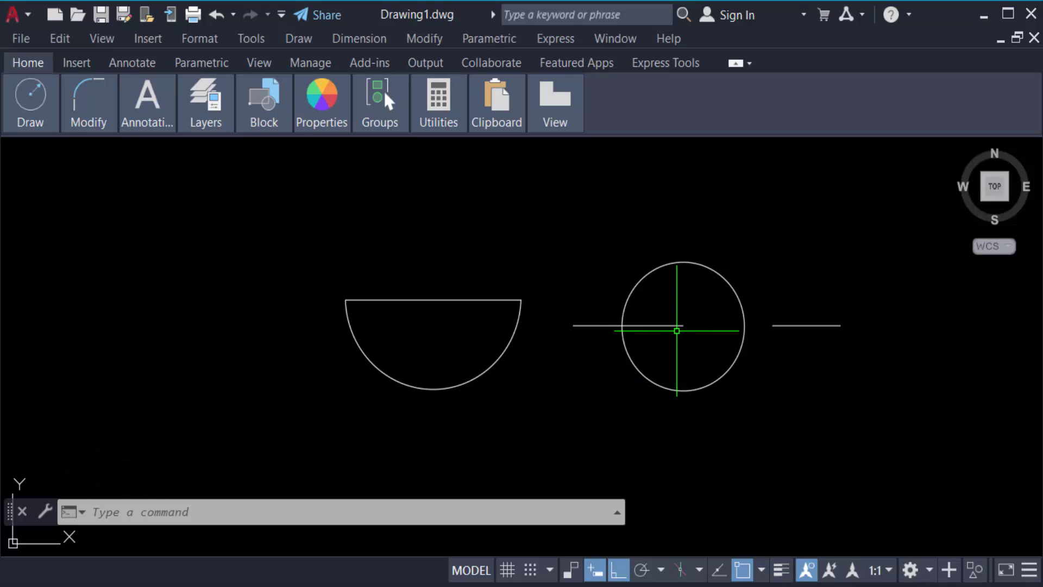
# - Break the second circle to remove its lower part, leaving an upper arc
pyautogui.press('Return')
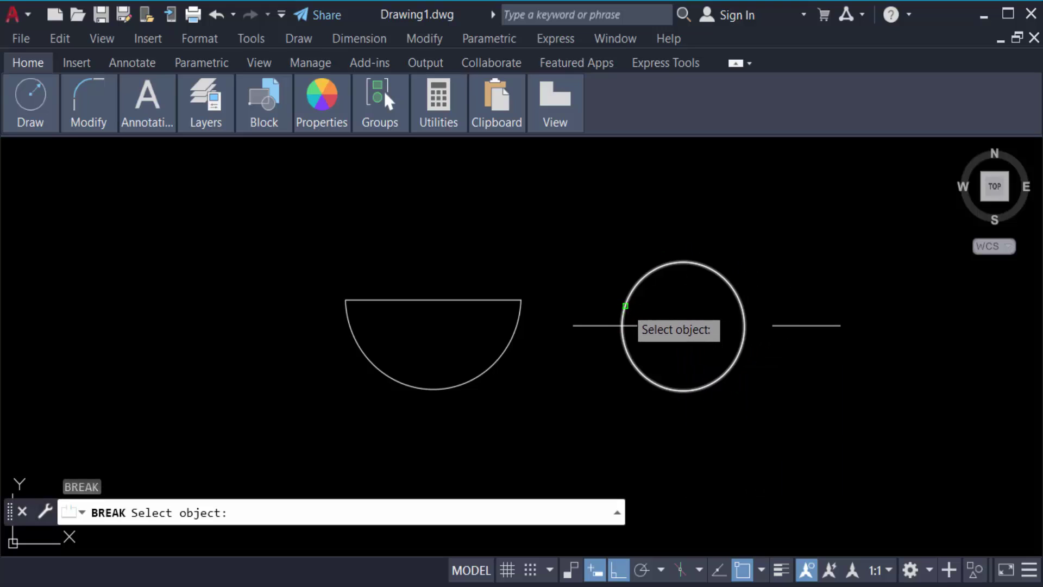
pyautogui.click(625, 305)
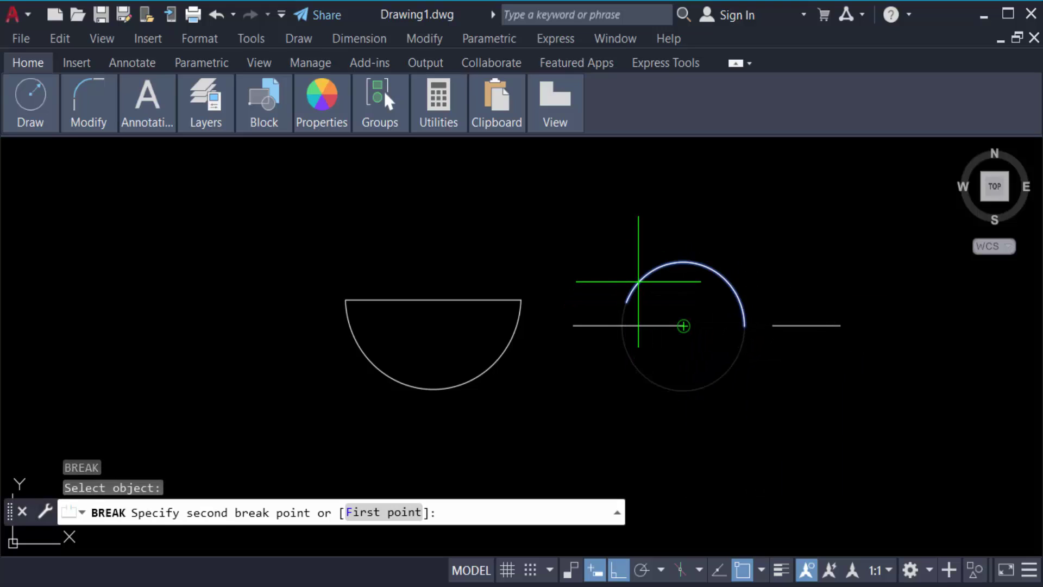
pyautogui.click(635, 282)
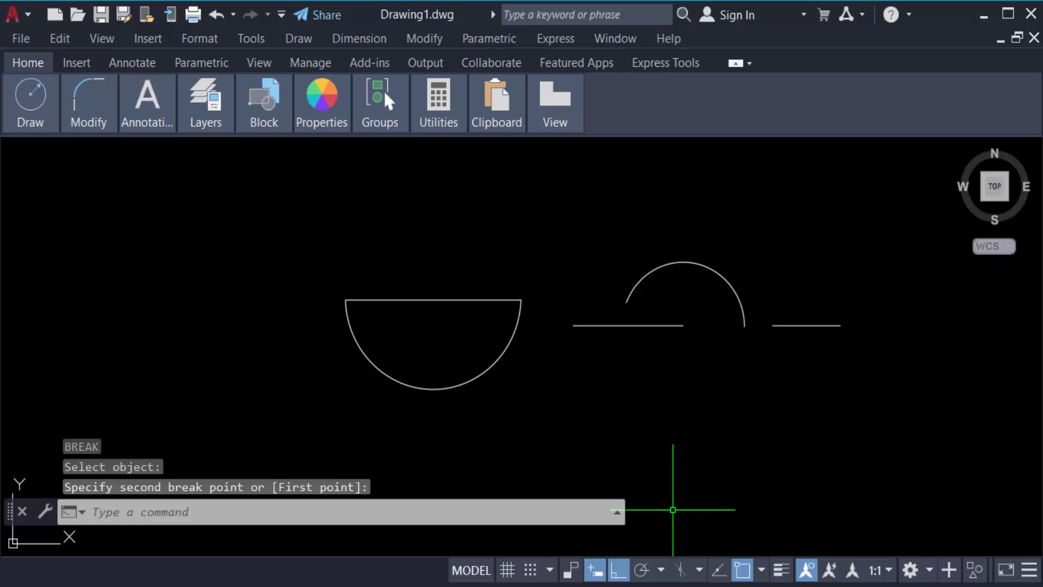
pyautogui.press('Escape')
pyautogui.press('Escape')
pyautogui.press('Escape')
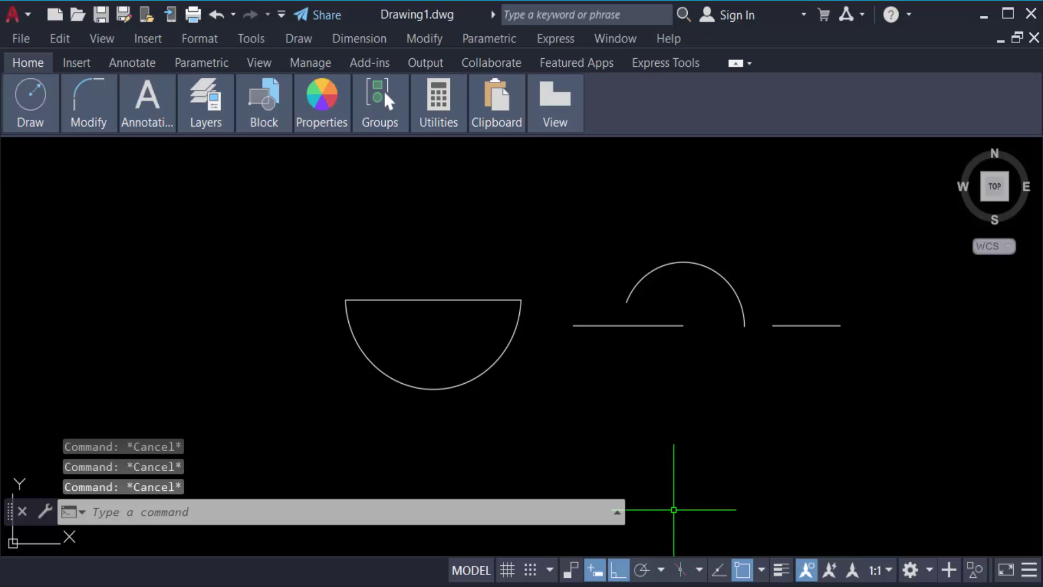
# - Erase the left and right horizontal line pieces of the second figure
pyautogui.write('c')
pyautogui.press('Escape')
pyautogui.write('e')
pyautogui.press('Return')
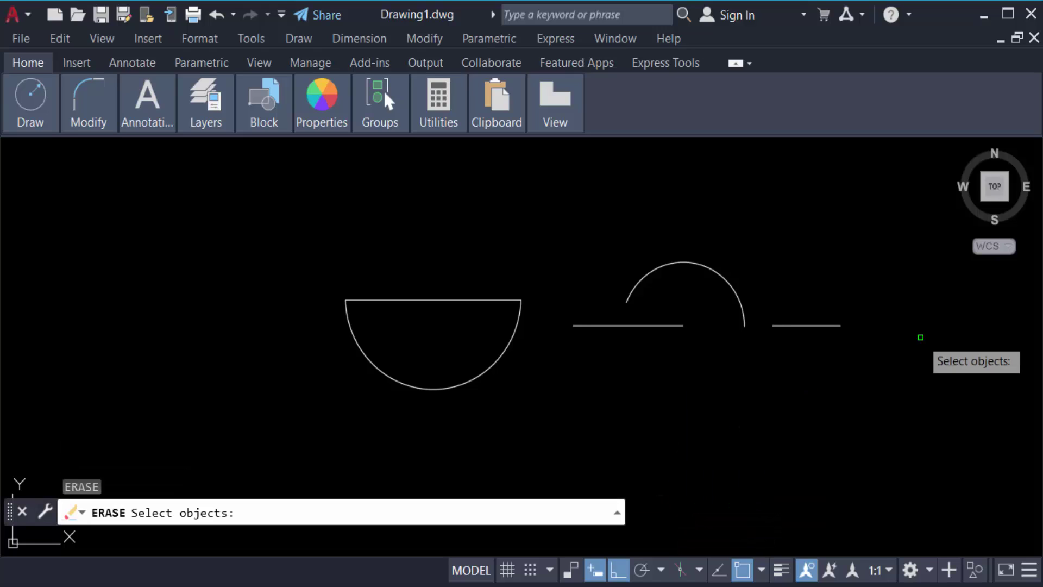
pyautogui.click(809, 326)
pyautogui.click(684, 327)
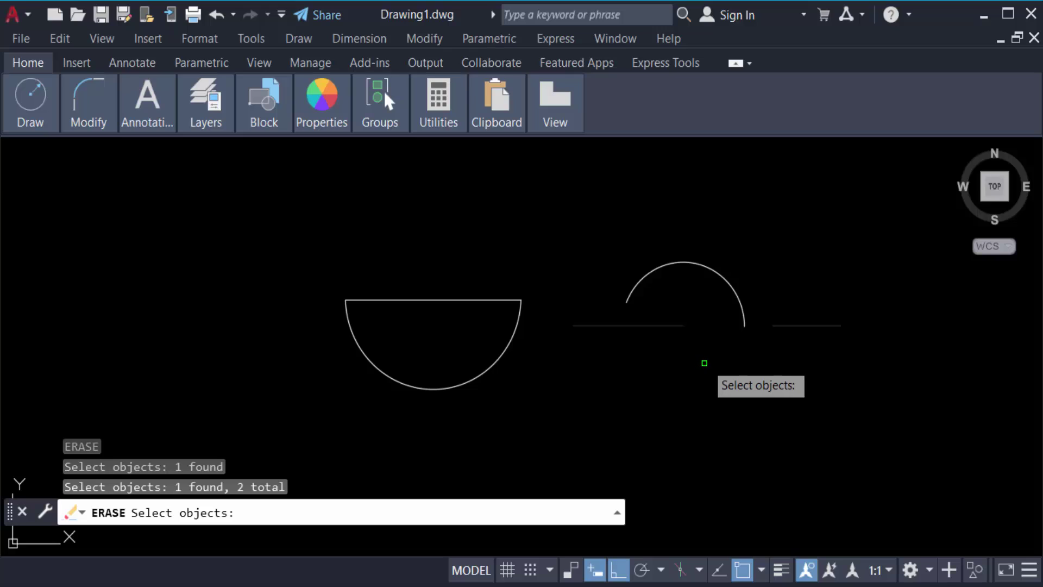
pyautogui.press('Return')
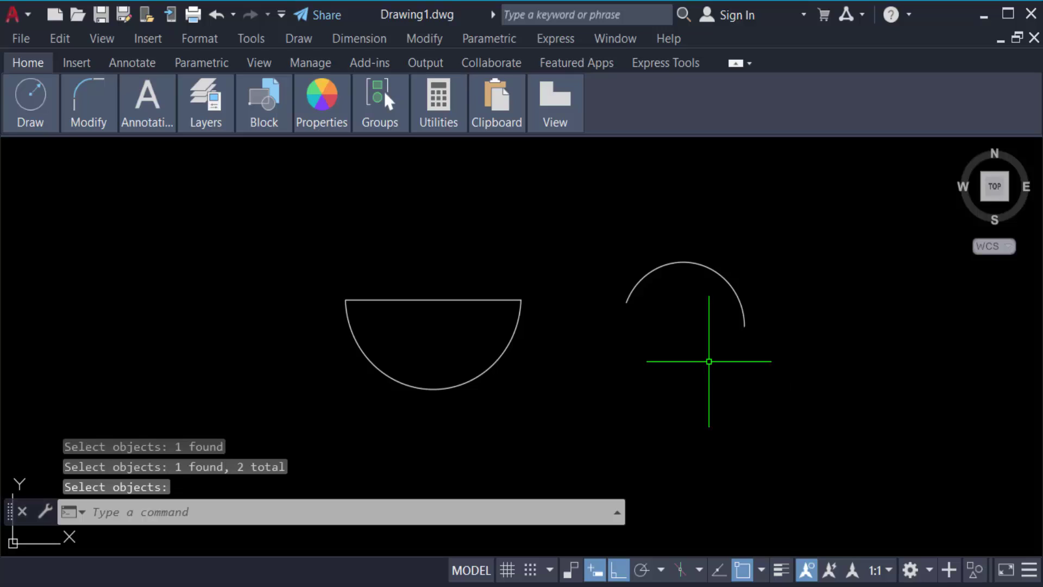
# - Draw a third circle to the left of the semicircle
pyautogui.press('Return')
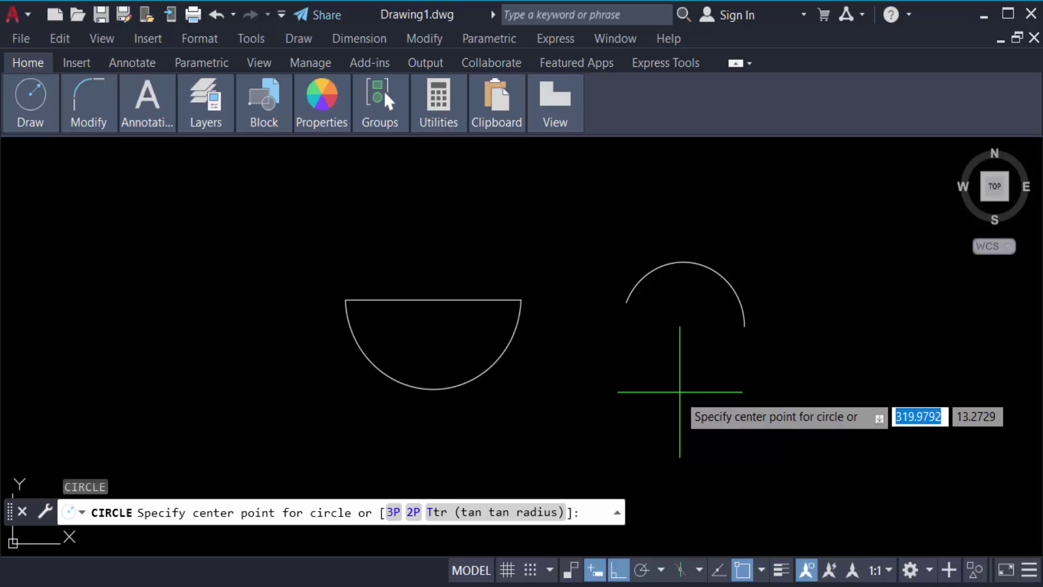
pyautogui.click(168, 305)
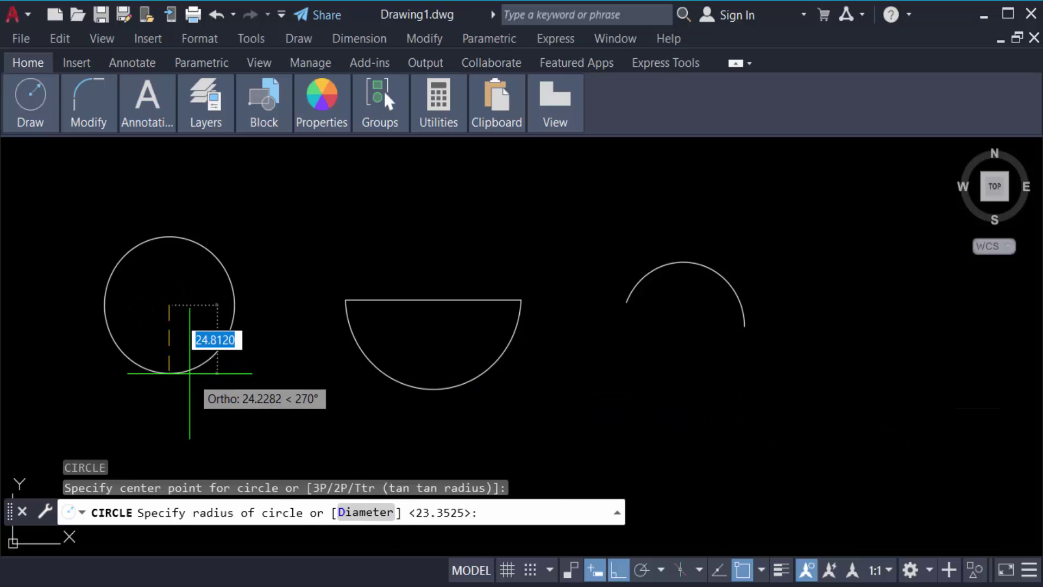
pyautogui.click(202, 384)
pyautogui.scroll(-4, 820, 357)
pyautogui.scroll(4, 475, 368)
pyautogui.scroll(-2, 376, 254)
pyautogui.scroll(2, 376, 253)
pyautogui.scroll(-2, 423, 325)
pyautogui.press('Escape')
pyautogui.press('Escape')
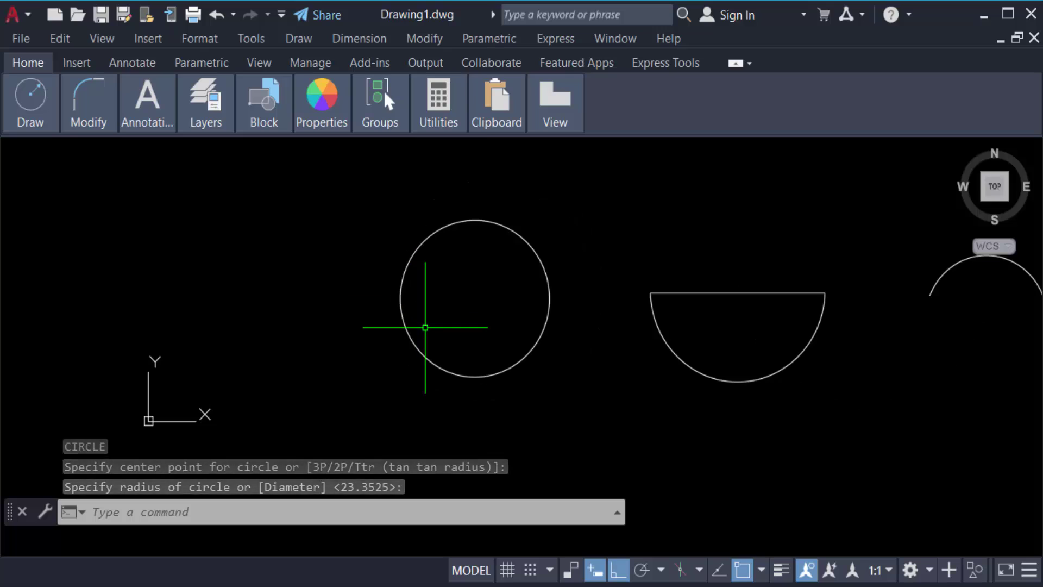
# - Draw a horizontal and a vertical line crossing at the third circle's centre
pyautogui.write('l')
pyautogui.press('Return')
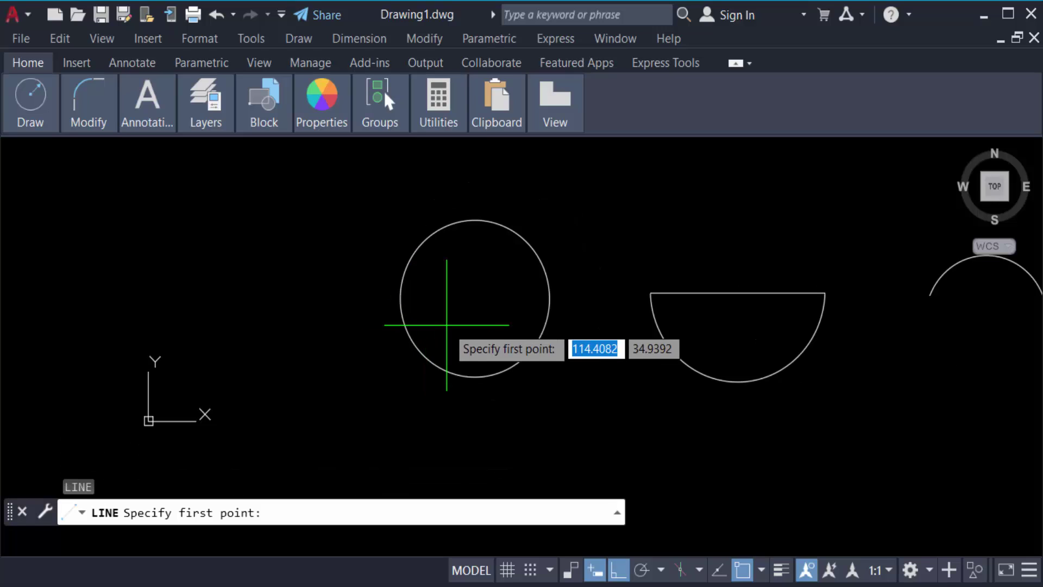
pyautogui.click(374, 305)
pyautogui.click(606, 307)
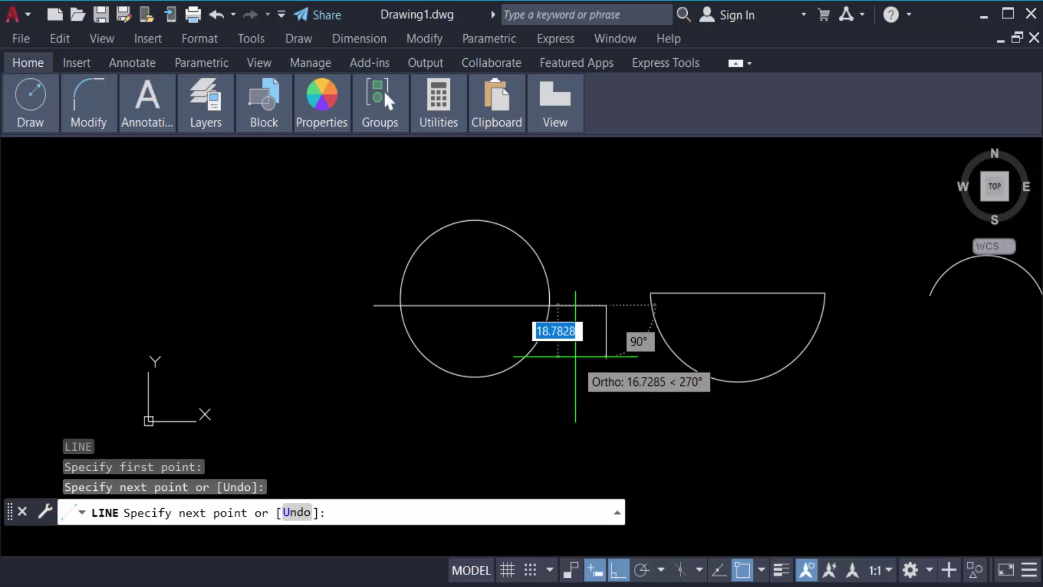
pyautogui.press('Return')
pyautogui.press('Return')
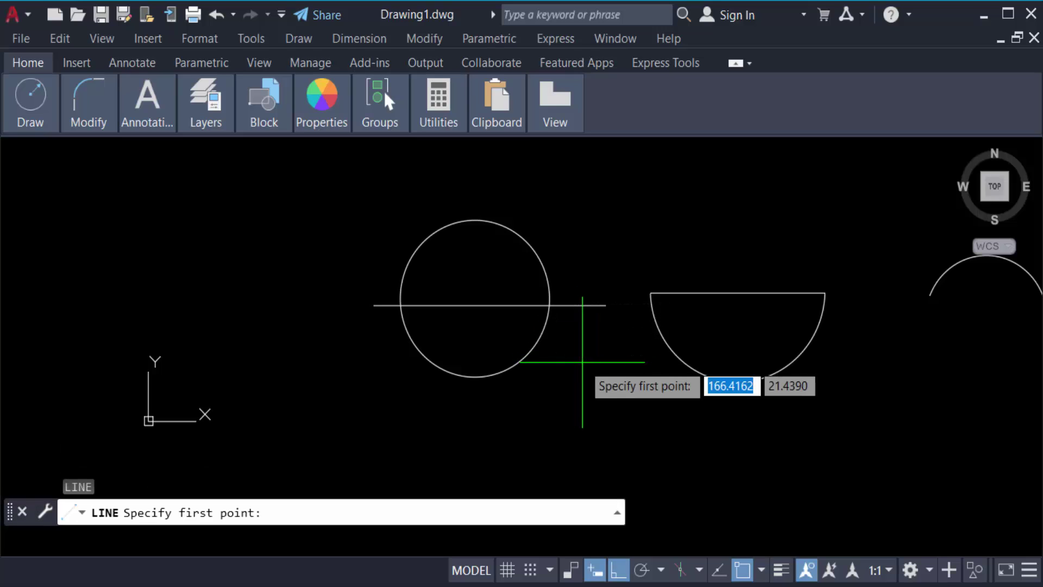
pyautogui.click(472, 175)
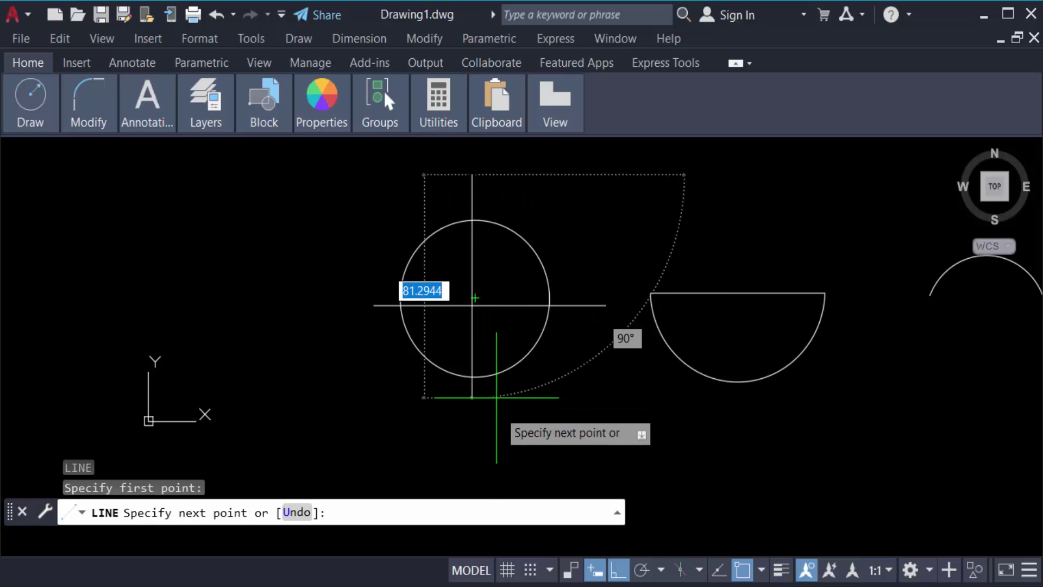
pyautogui.click(471, 377)
pyautogui.press('Return')
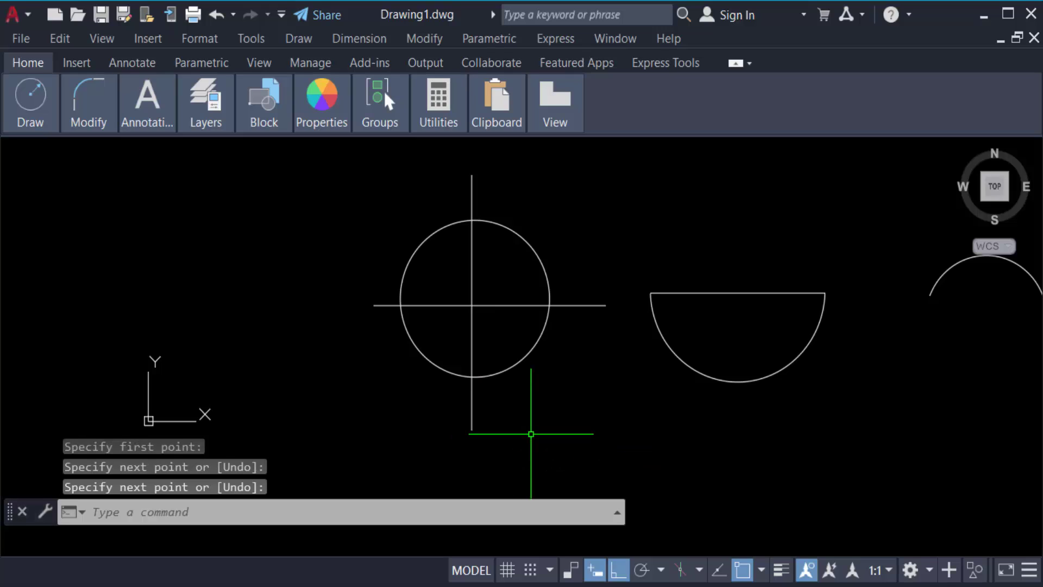
pyautogui.press('Escape')
pyautogui.press('Escape')
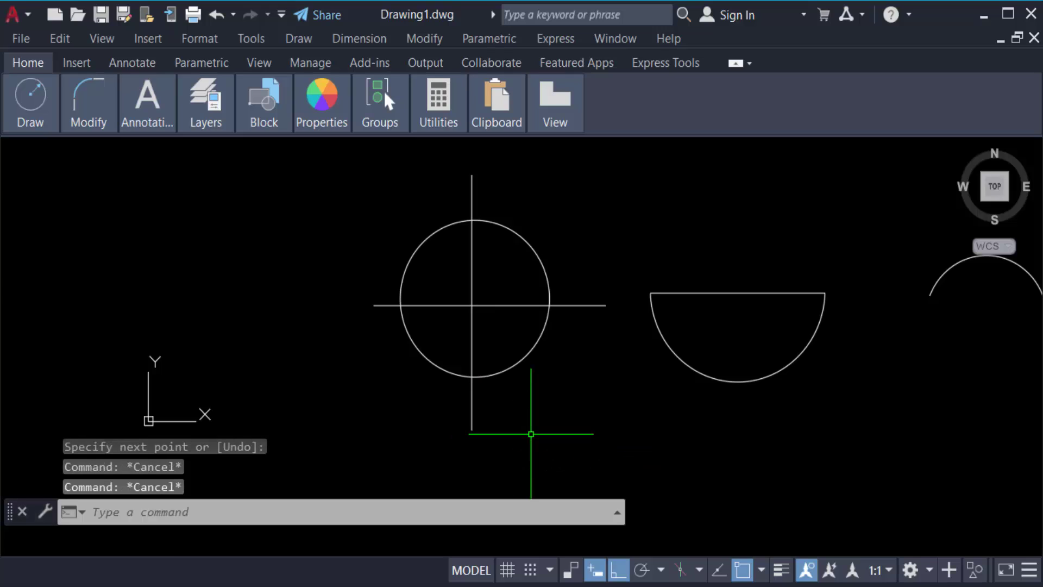
# - Trim the upper-left and lower-right quarter arcs plus the inner horizontal and upper vertical line segments
pyautogui.write('tr')
pyautogui.press('Return')
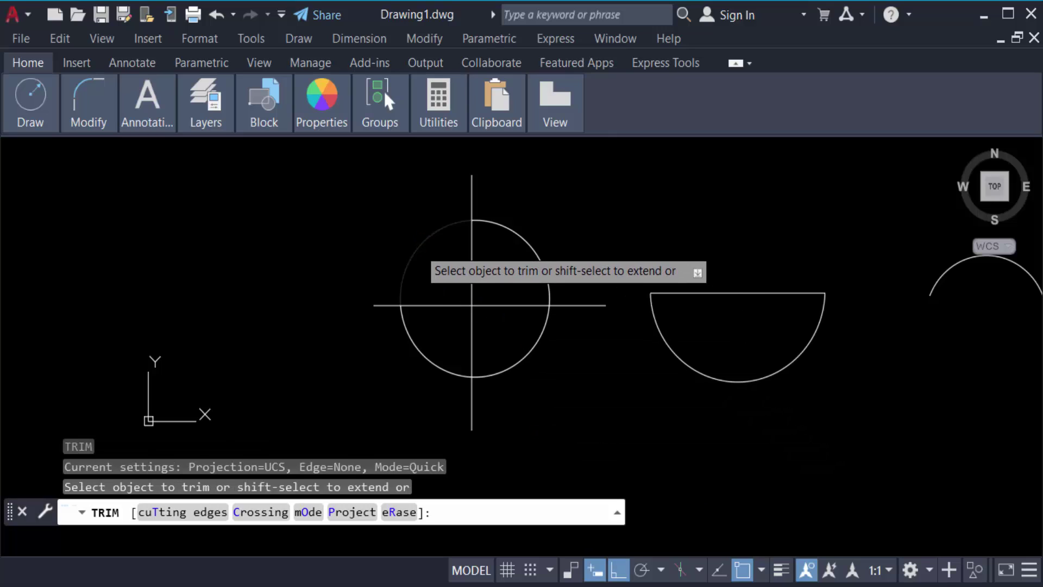
pyautogui.click(419, 245)
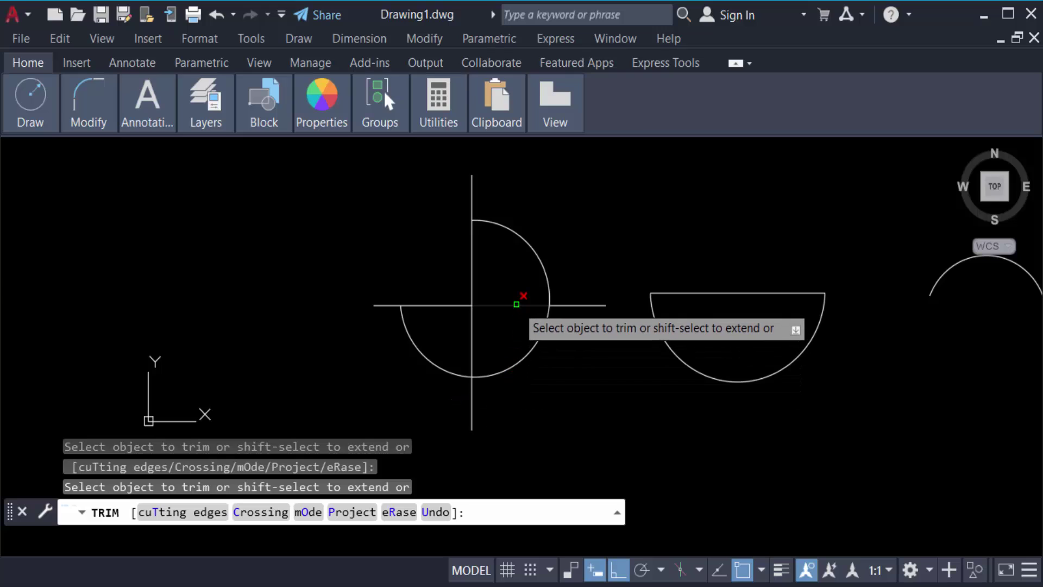
pyautogui.click(516, 304)
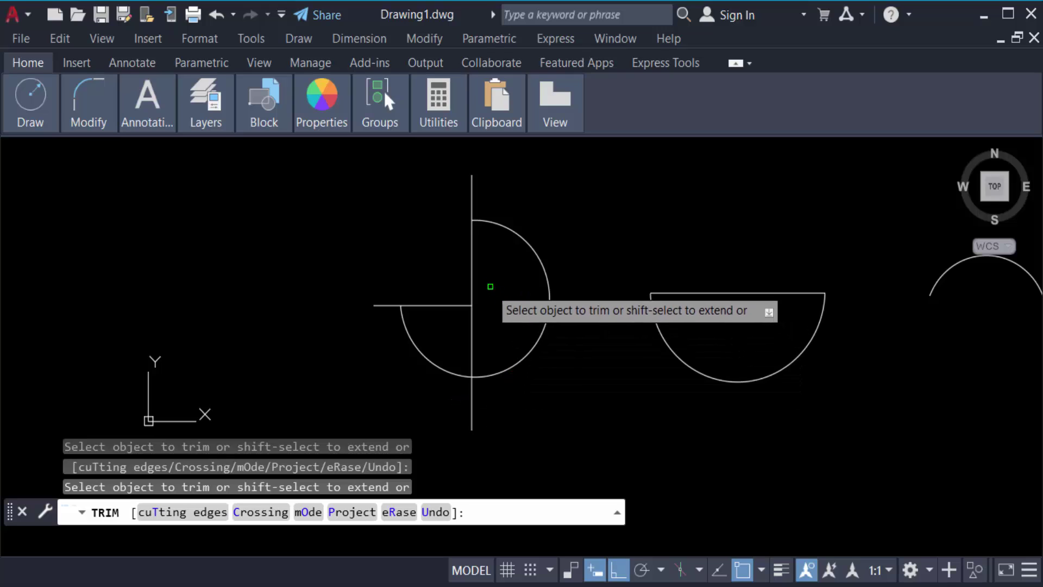
pyautogui.click(472, 264)
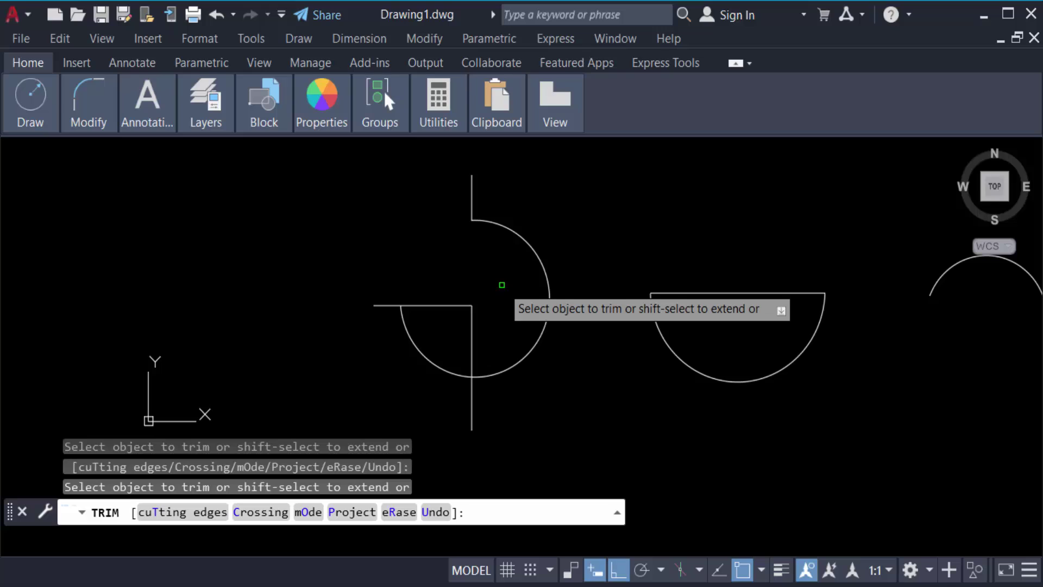
pyautogui.click(532, 347)
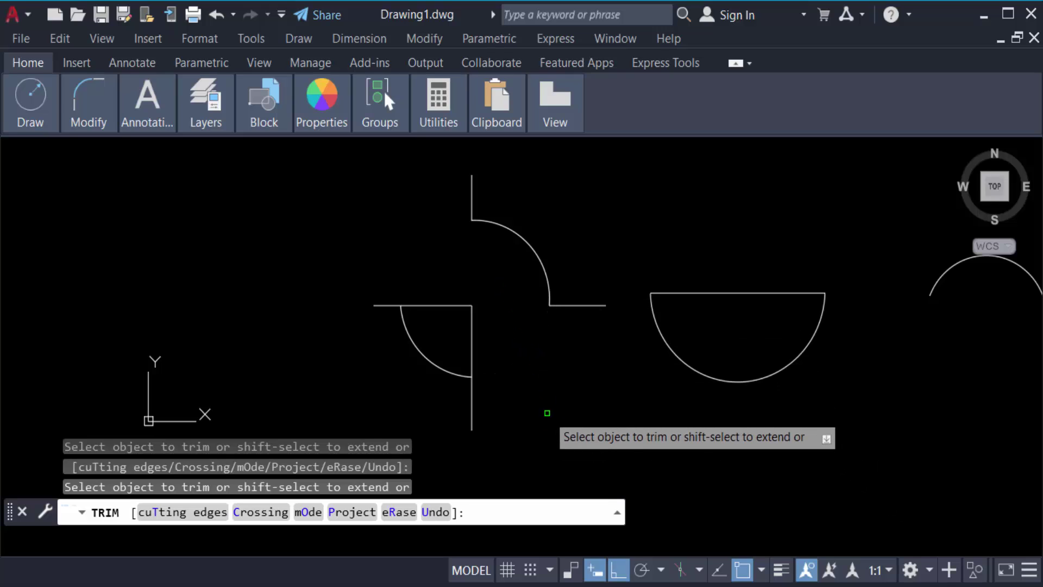
# - Erase the leftover vertical line stub below the pinwheel figure
pyautogui.press('Escape')
pyautogui.press('Escape')
pyautogui.press('Escape')
pyautogui.write('E')
pyautogui.press('Return')
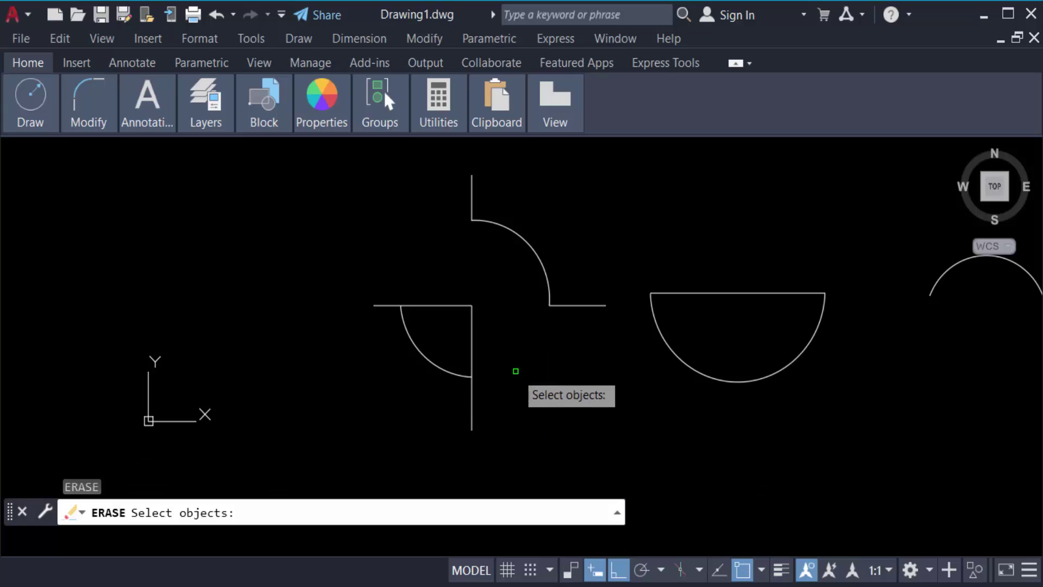
pyautogui.click(470, 394)
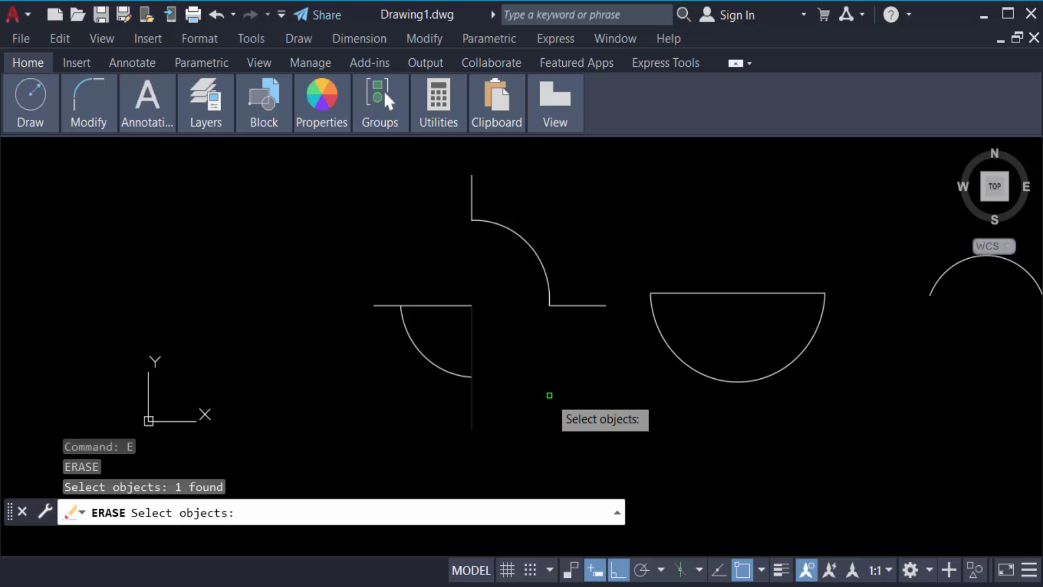
pyautogui.press('Return')
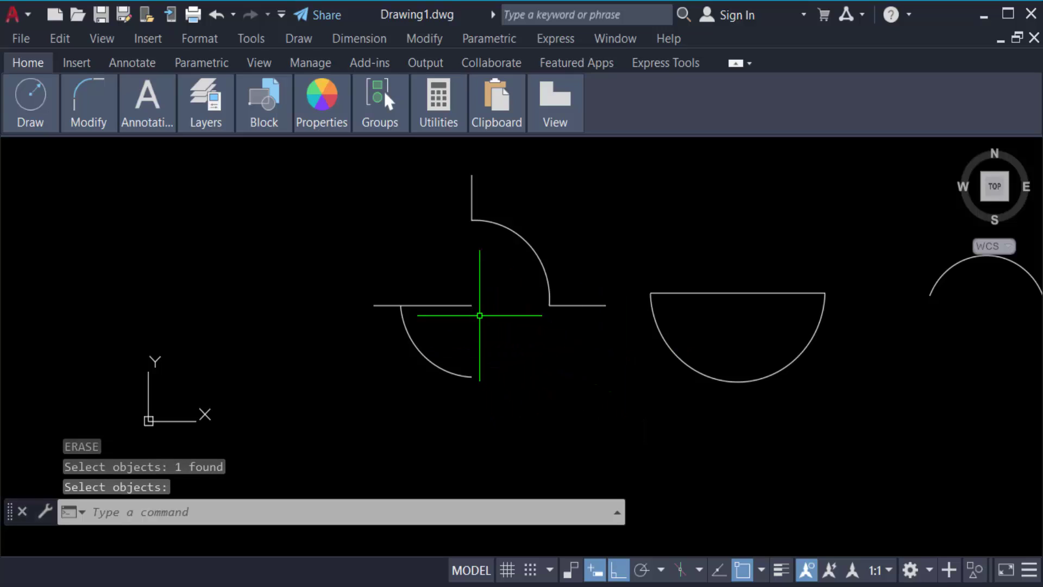
# - Zoom out to show the whole row of figures
pyautogui.scroll(-3, 443, 419)
pyautogui.scroll(3, 472, 397)
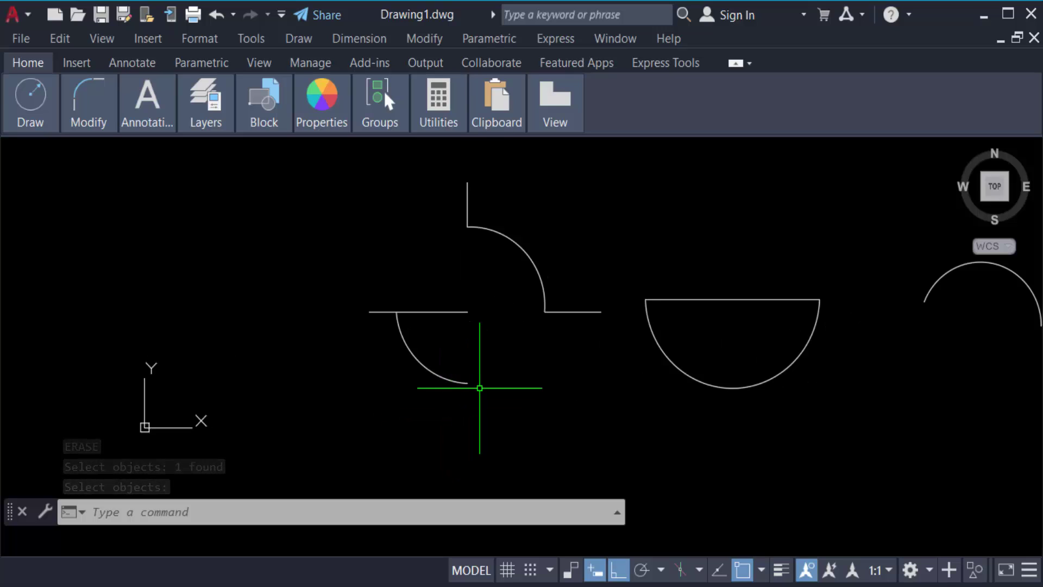
pyautogui.press('Escape')
pyautogui.press('Escape')
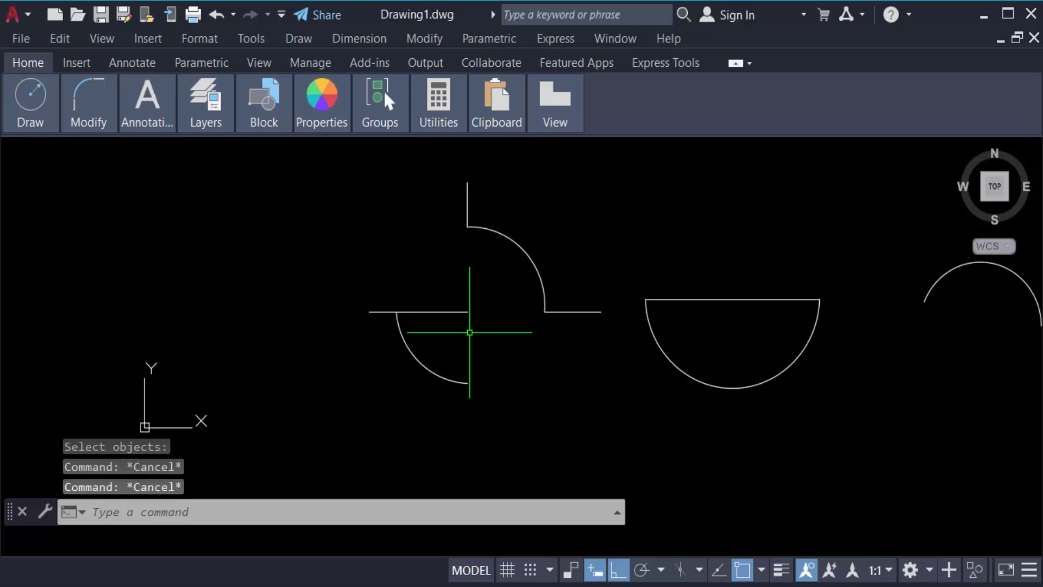
pyautogui.scroll(-4, 439, 322)
pyautogui.scroll(2, 791, 345)
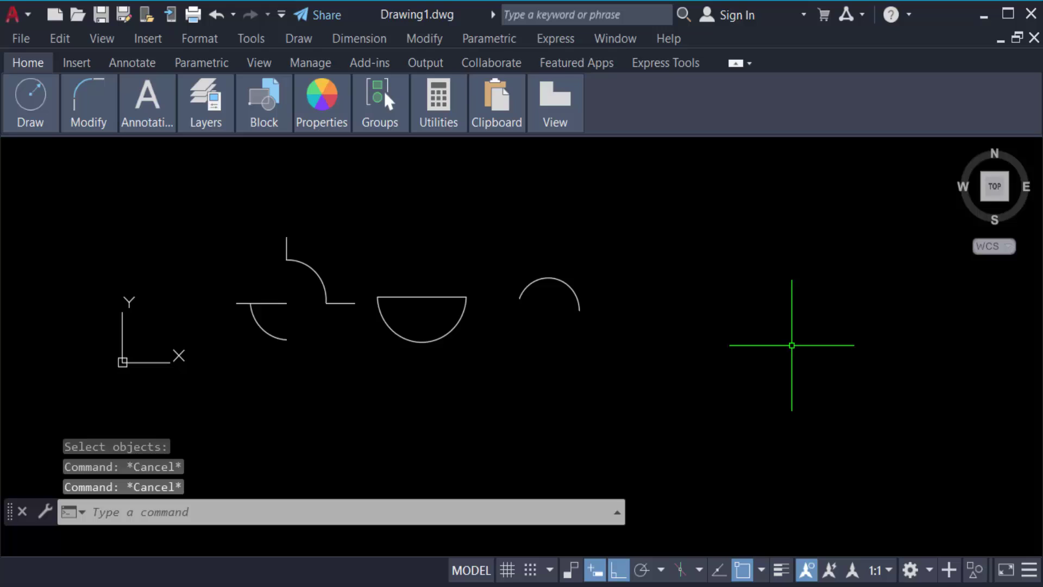
pyautogui.scroll(2, 715, 415)
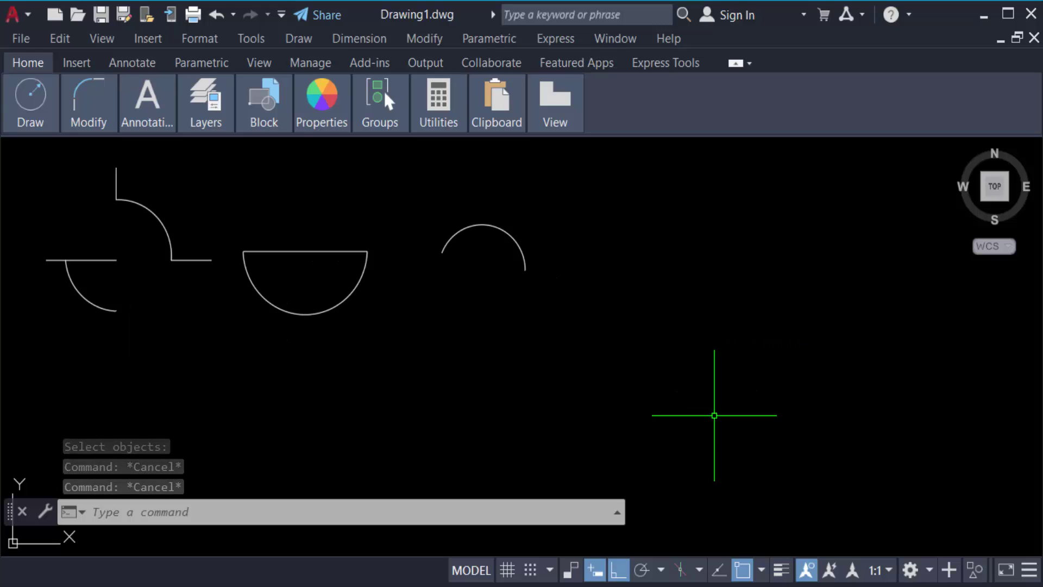
# - Draw a fourth circle to the right of the open arc
pyautogui.press('Return')
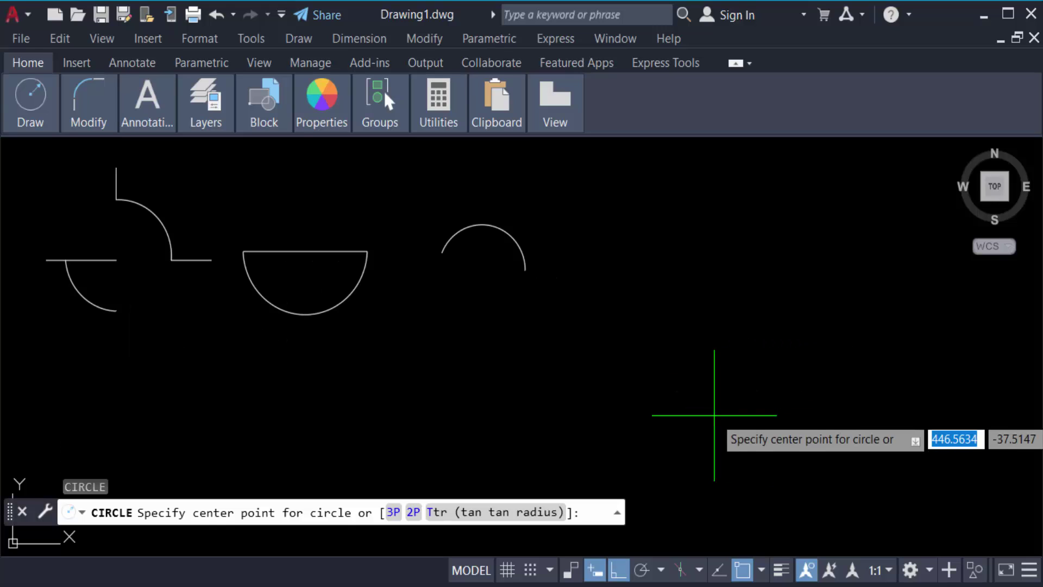
pyautogui.click(606, 298)
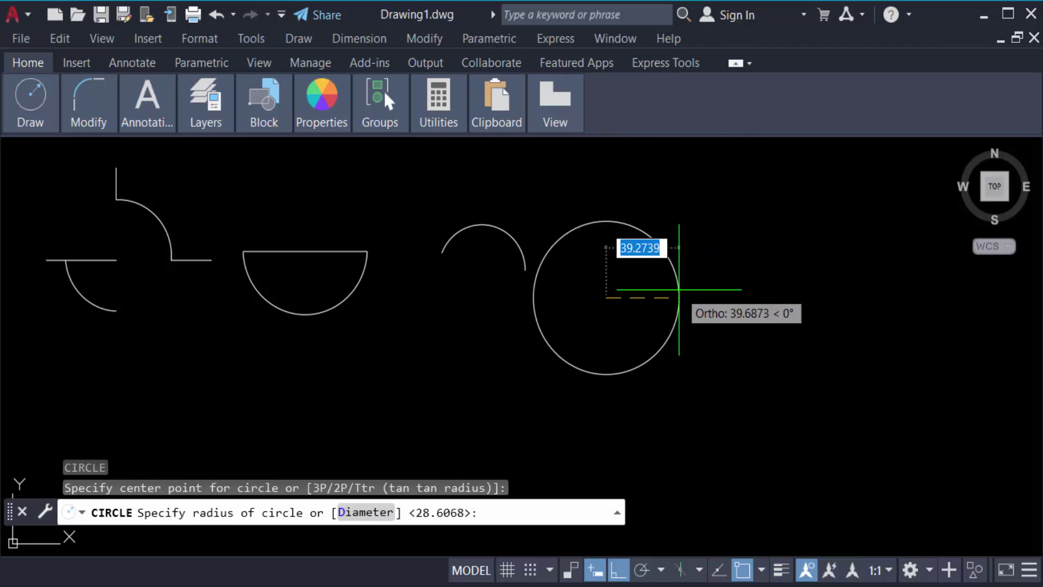
pyautogui.click(660, 297)
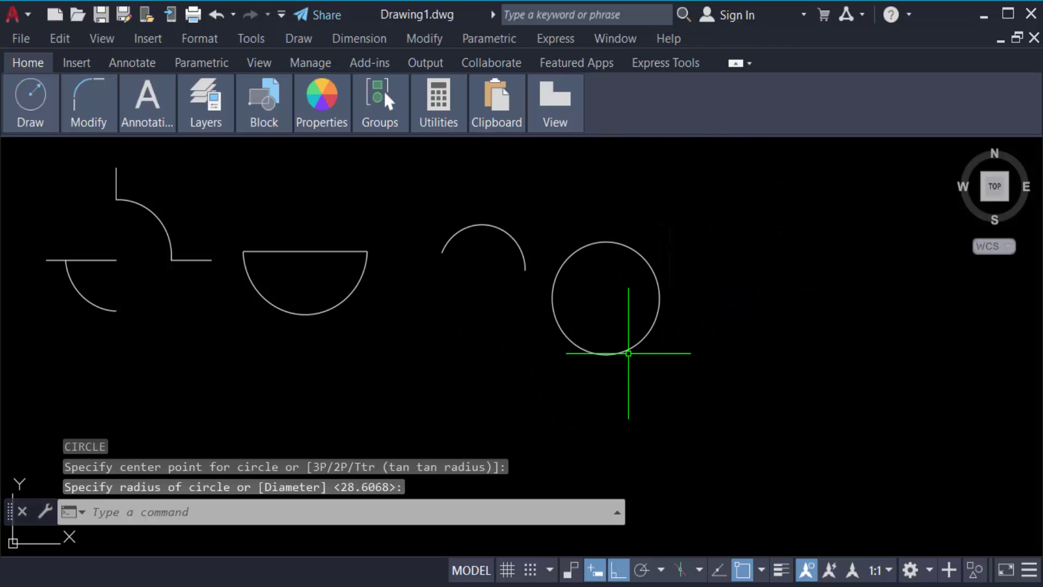
pyautogui.press('Escape')
# - Draw a horizontal line through the fourth circle's centre, extending past both sides
pyautogui.write('l')
pyautogui.press('Return')
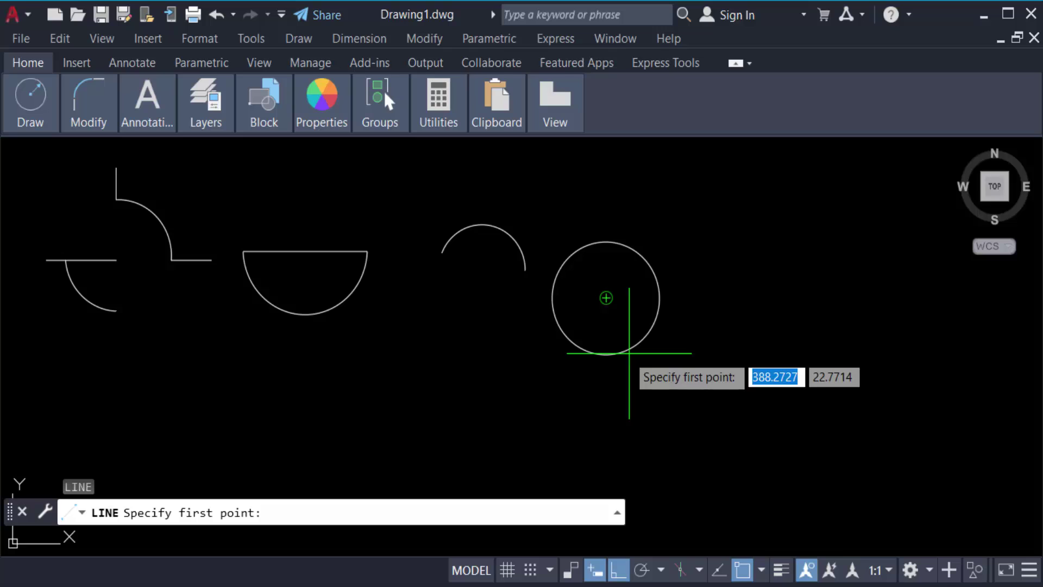
pyautogui.click(506, 297)
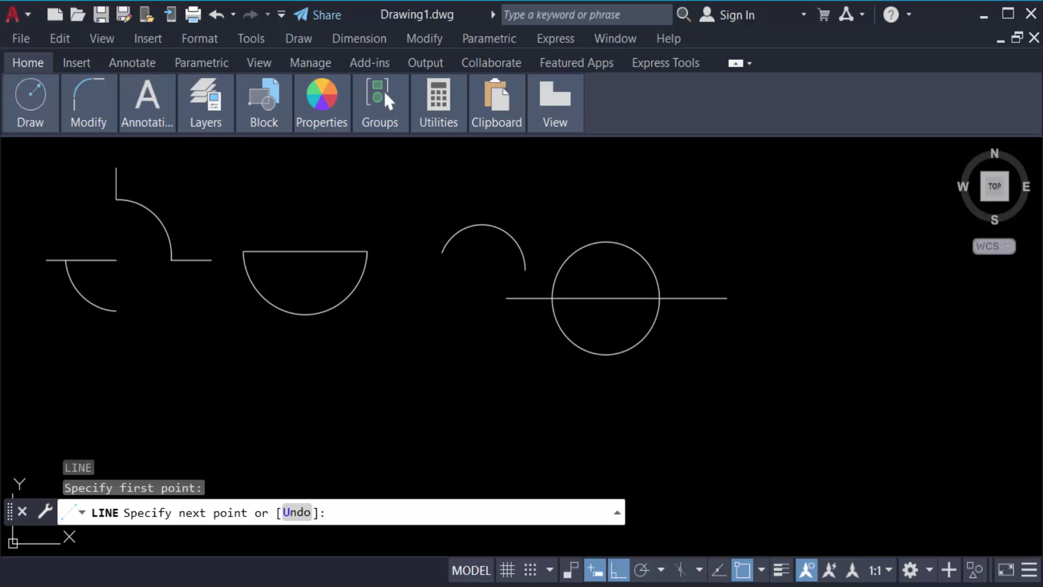
pyautogui.click(727, 297)
pyautogui.press('Return')
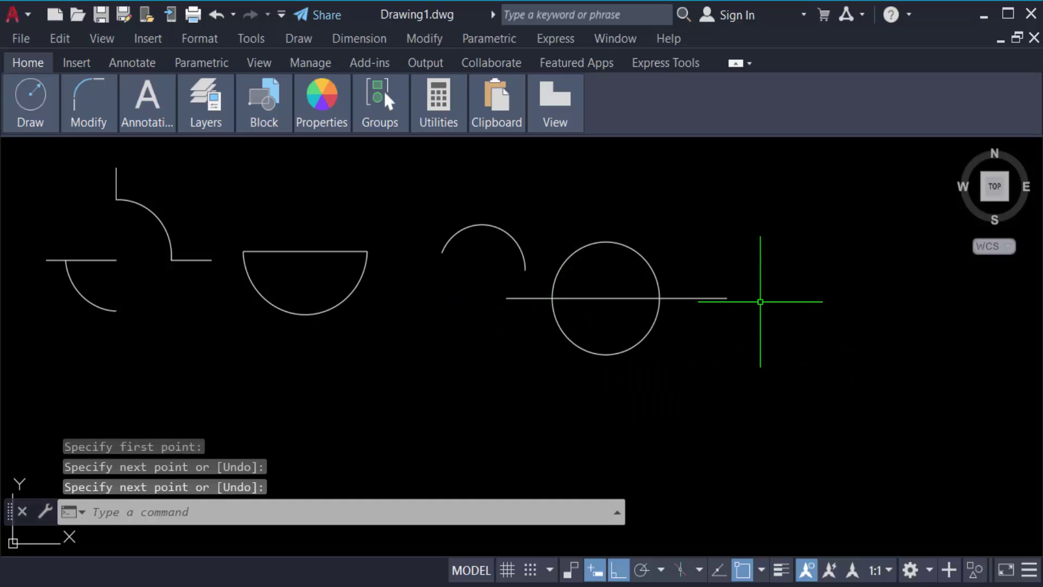
pyautogui.press('Escape')
pyautogui.press('Escape')
pyautogui.press('Escape')
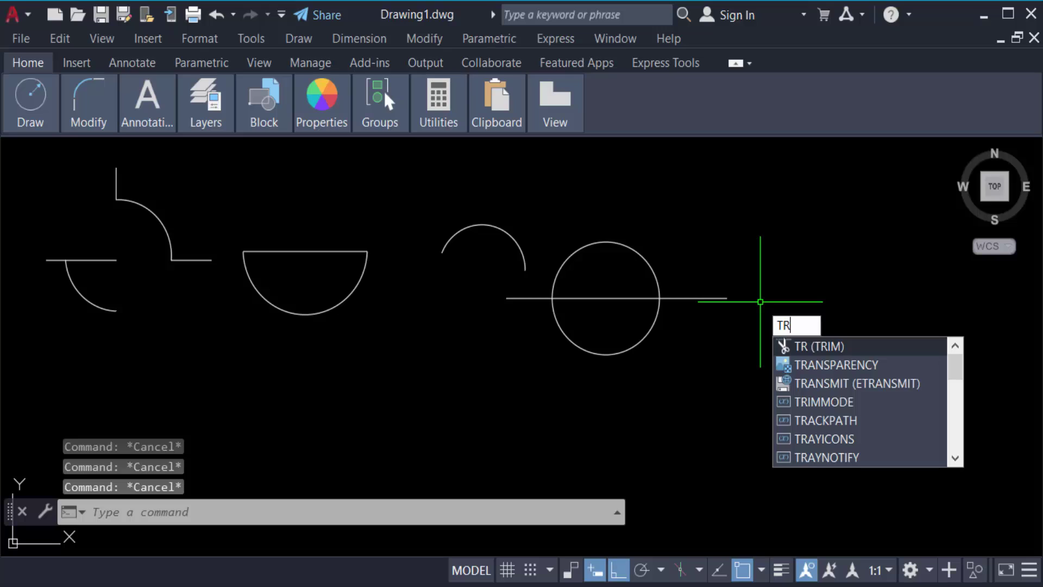
# - Trim the line inside the fourth circle and its lower half, leaving an arch on line tails
pyautogui.press('Return')
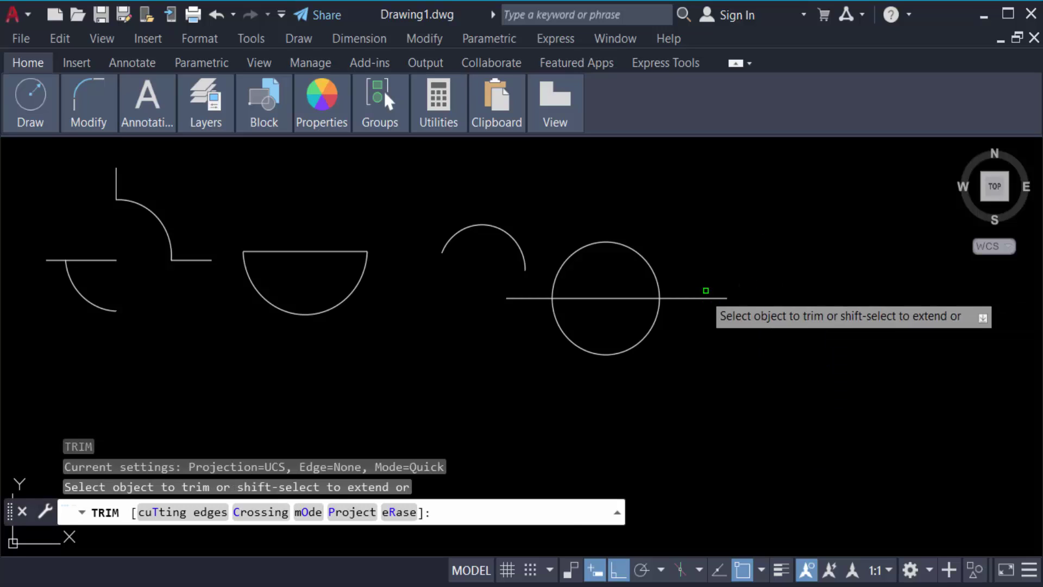
pyautogui.click(602, 300)
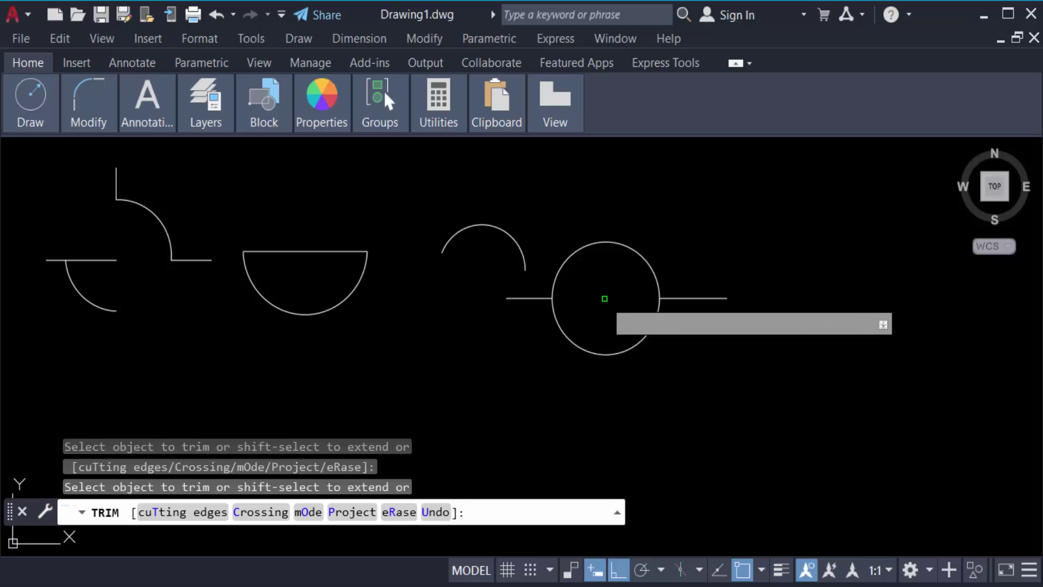
pyautogui.click(638, 336)
pyautogui.scroll(-2, 740, 362)
pyautogui.scroll(6, 662, 291)
pyautogui.scroll(-3, 670, 301)
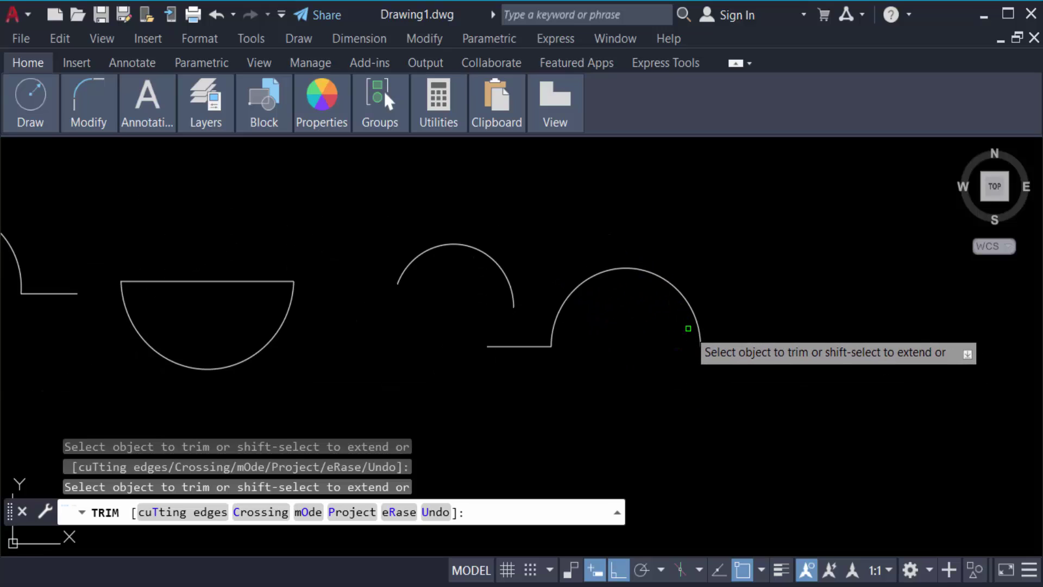
pyautogui.scroll(-3, 691, 328)
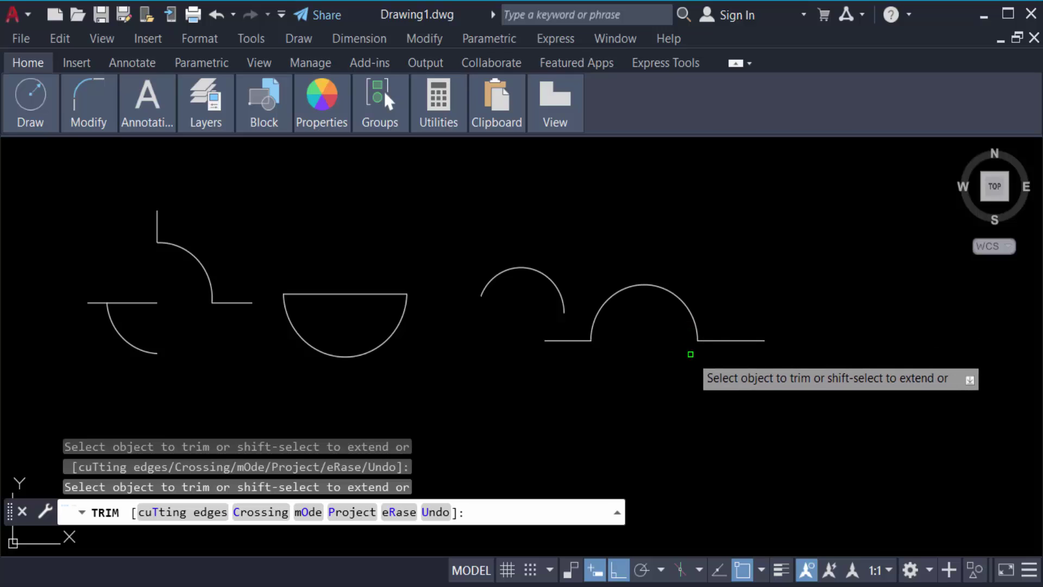